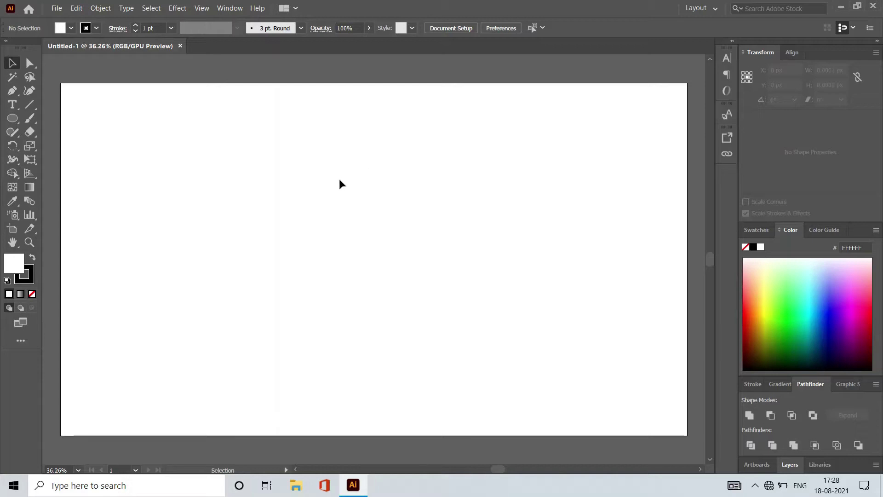
Draw a 337 px circle with the Ellipse tool on the left half of the artboard.
{"action": "left_click", "coordinate": [8, 117]}
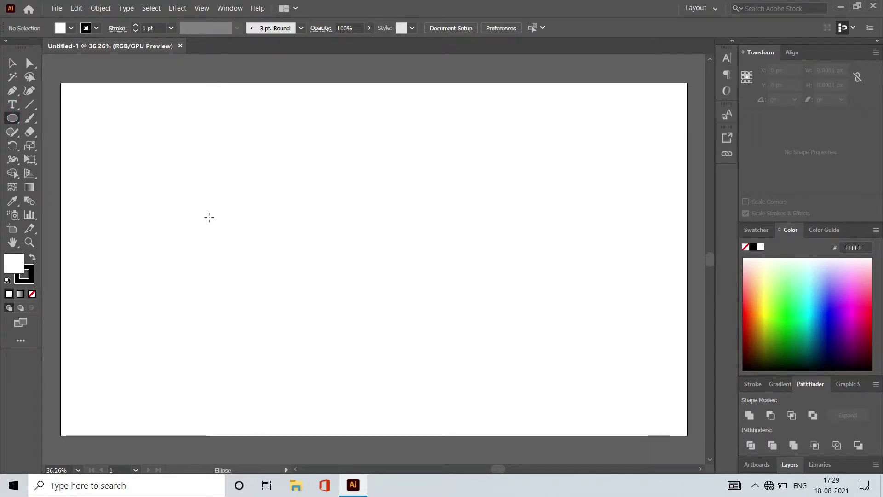
{"action": "left_click_drag", "start_coordinate": [214, 209], "coordinate": [313, 308]}
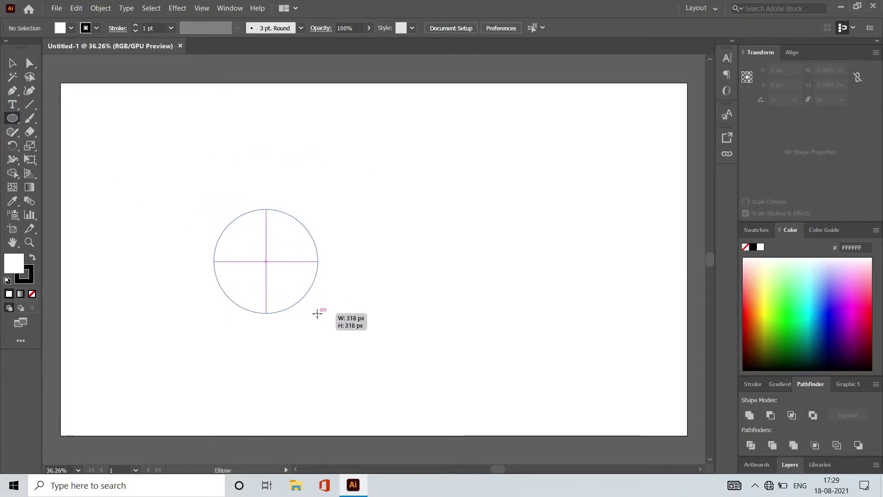
{"action": "left_click_drag", "start_coordinate": [314, 308], "coordinate": [324, 319]}
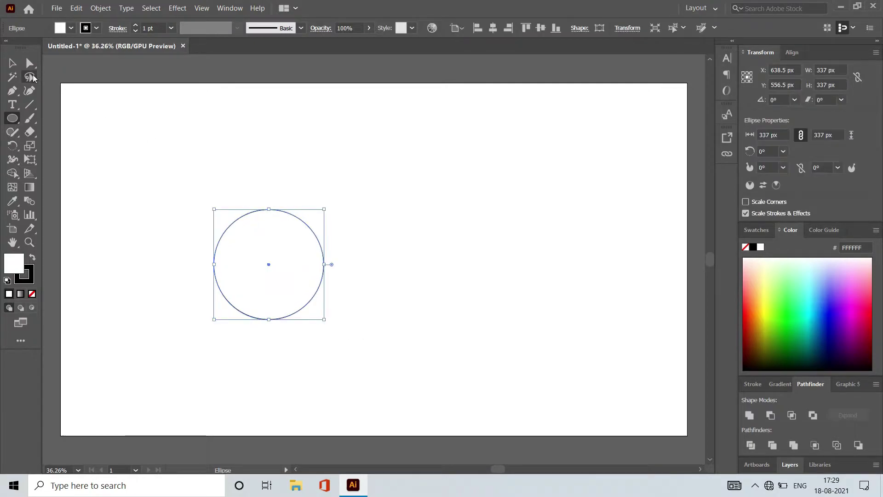
Make a 60° rotated copy of the circle around its right anchor and remove the fill.
{"action": "left_click", "coordinate": [12, 146]}
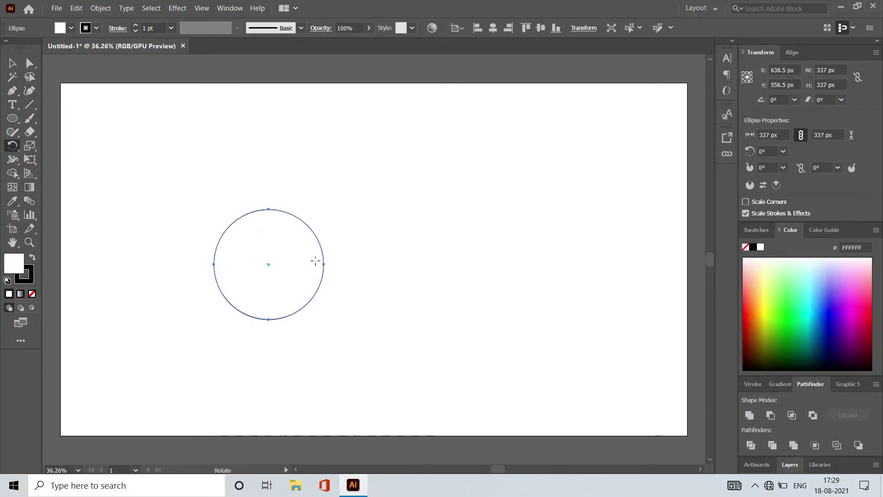
{"action": "left_click", "coordinate": [323, 263]}
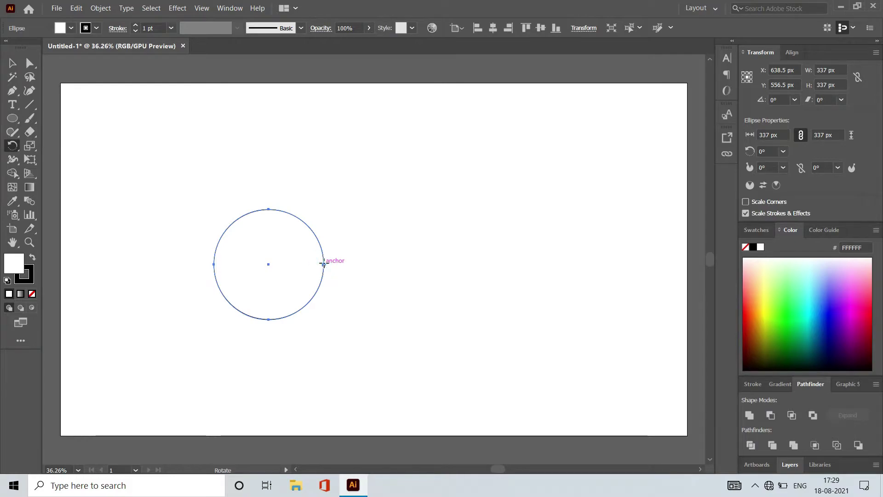
{"action": "left_click", "coordinate": [323, 263], "text": "alt"}
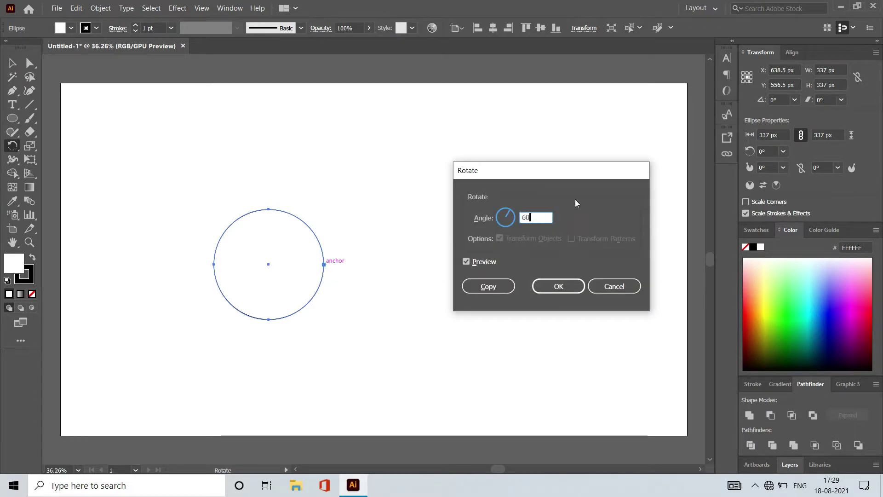
{"action": "left_click", "coordinate": [474, 287]}
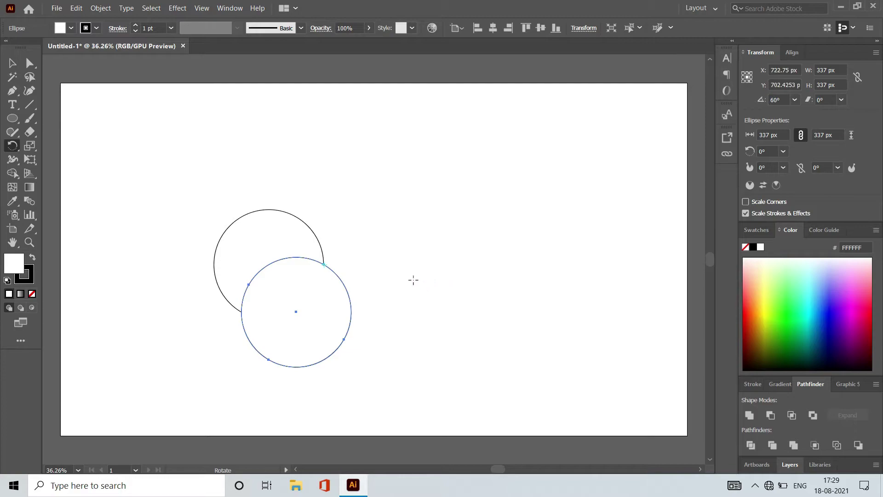
{"action": "left_click", "coordinate": [745, 247]}
Repeat the rotated copy to complete six circles and marquee-select them all.
{"action": "key", "text": "ctrl+d"}
{"action": "key", "text": "ctrl+d"}
{"action": "key", "text": "ctrl+d"}
{"action": "key", "text": "ctrl+d"}
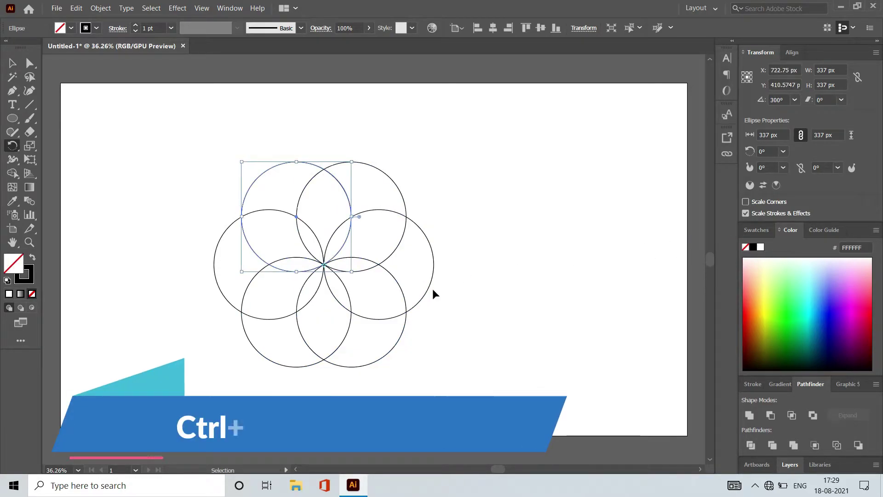
{"action": "key", "text": "v"}
{"action": "left_click", "coordinate": [453, 246]}
{"action": "left_click_drag", "start_coordinate": [164, 162], "coordinate": [379, 360]}
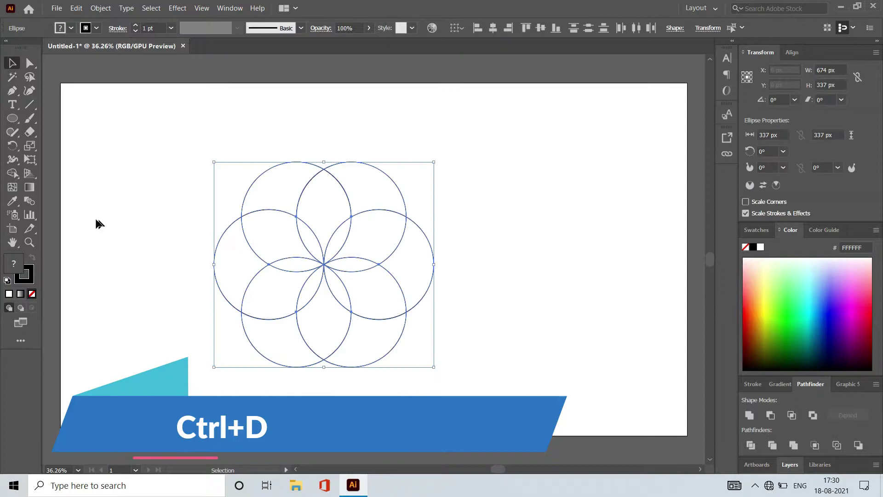
Merge the outer circle regions into one scalloped outline with Shape Builder.
{"action": "left_click", "coordinate": [12, 173]}
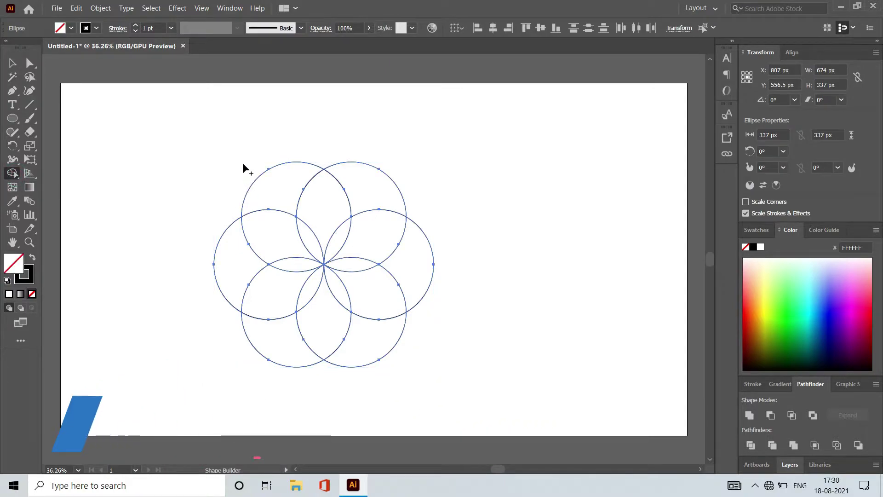
{"action": "left_click_drag", "start_coordinate": [244, 164], "coordinate": [371, 205]}
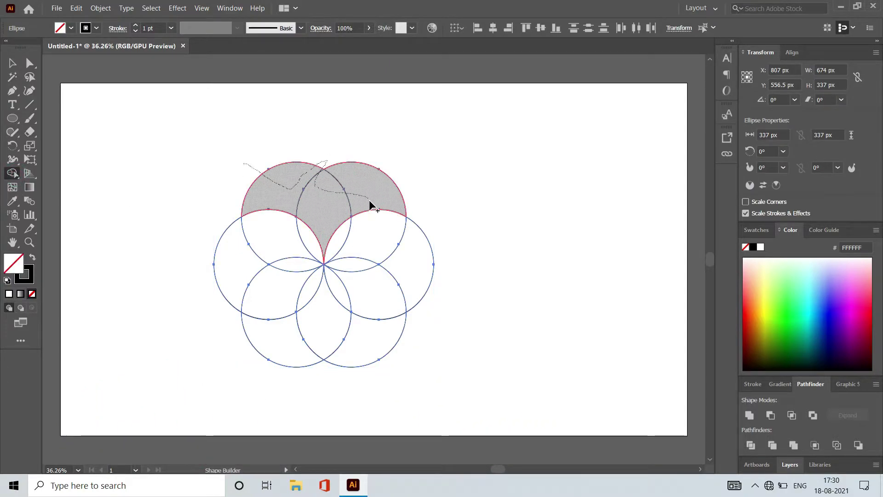
{"action": "mouse_move", "coordinate": [374, 208]}
{"action": "left_mouse_down"}
{"action": "mouse_move", "coordinate": [401, 288]}
{"action": "mouse_move", "coordinate": [290, 340]}
{"action": "mouse_move", "coordinate": [267, 256]}
{"action": "mouse_move", "coordinate": [256, 251]}
{"action": "left_mouse_up"}
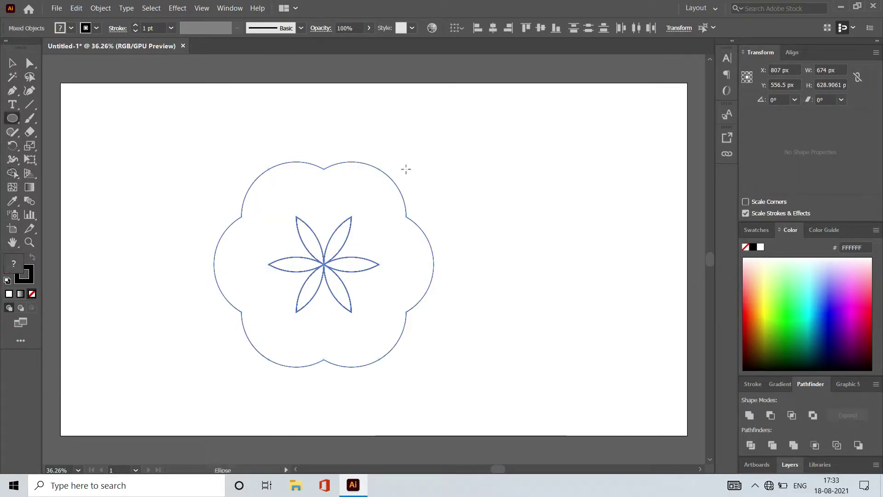
Delete the scalloped outline, then select the six petals and enlarge them.
{"action": "left_click", "coordinate": [13, 63]}
{"action": "key", "text": "Delete"}
{"action": "left_click_drag", "start_coordinate": [227, 195], "coordinate": [454, 394]}
{"action": "mouse_move", "coordinate": [360, 303]}
{"action": "left_mouse_down"}
{"action": "mouse_move", "coordinate": [354, 262]}
{"action": "mouse_move", "coordinate": [363, 246]}
{"action": "left_mouse_up"}
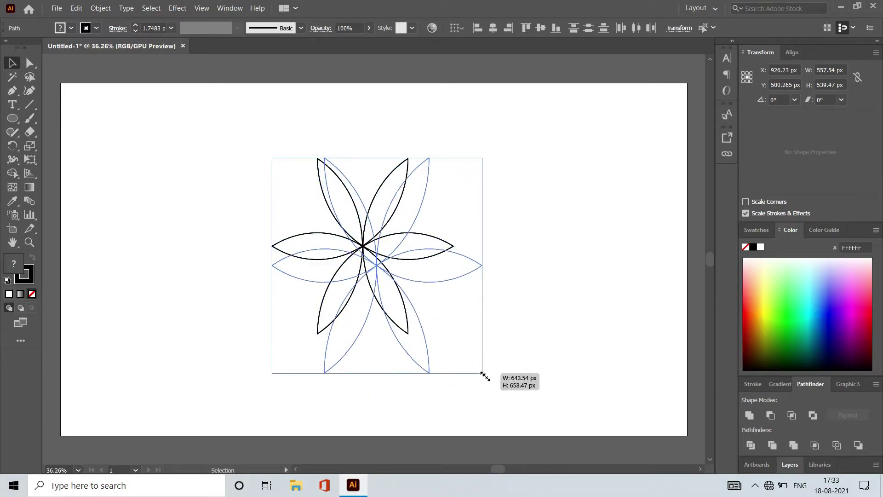
Enlarge the petals to about 890 × 811 px and group them into one object.
{"action": "left_click_drag", "start_coordinate": [454, 335], "coordinate": [509, 386]}
{"action": "left_click", "coordinate": [544, 229]}
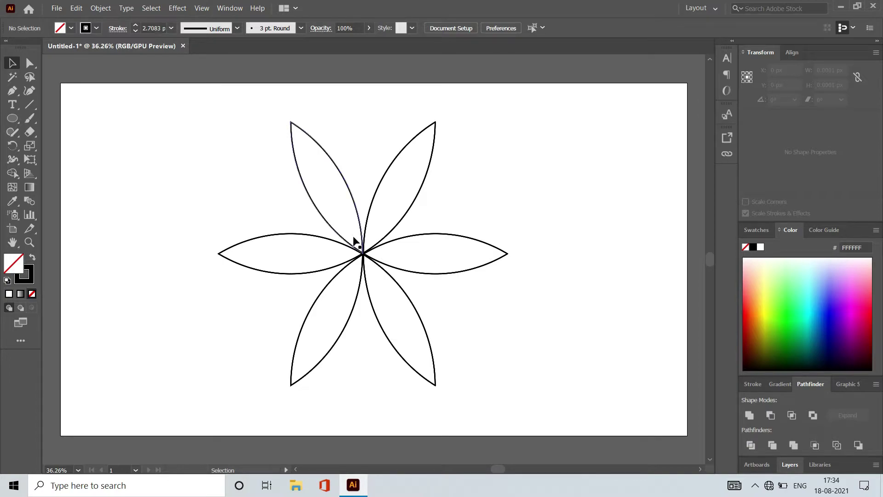
{"action": "left_click_drag", "start_coordinate": [229, 147], "coordinate": [477, 366]}
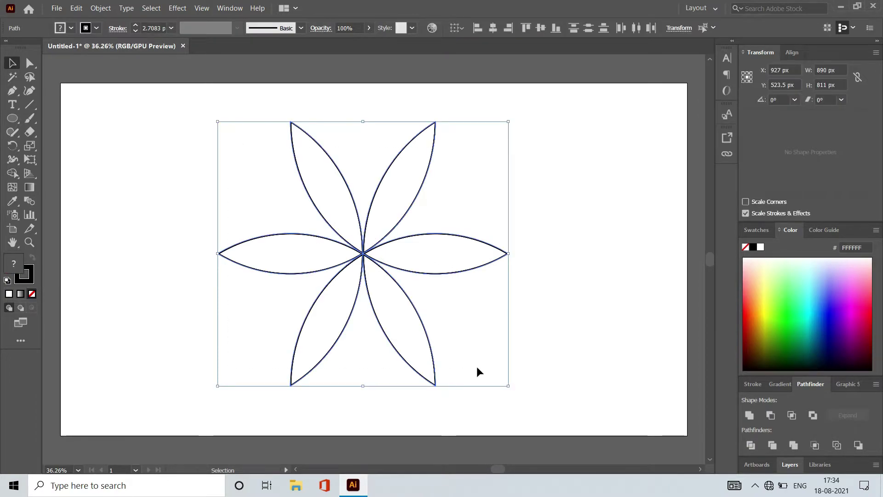
{"action": "key", "text": "s"}
{"action": "left_click", "coordinate": [13, 63]}
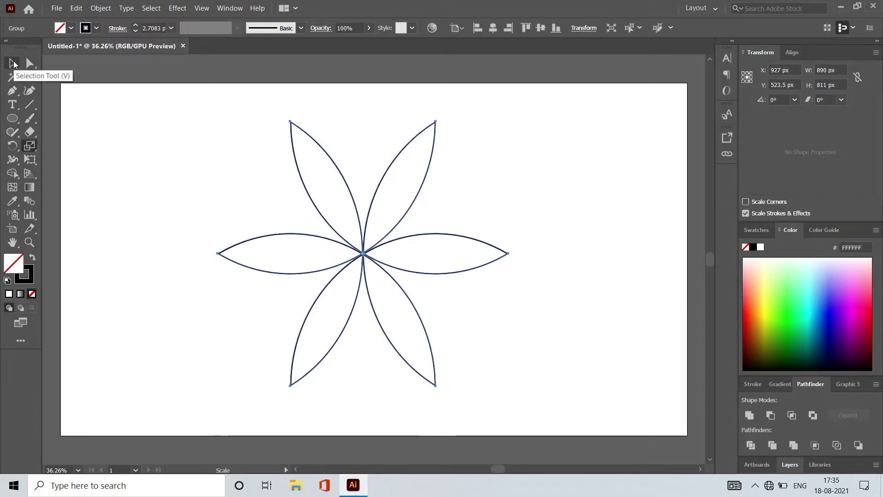
{"action": "left_click_drag", "start_coordinate": [174, 162], "coordinate": [441, 319]}
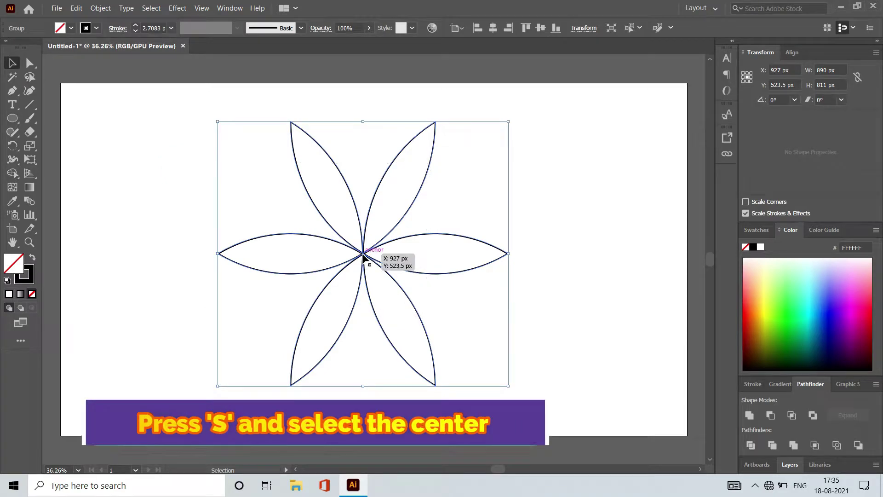
{"action": "key", "text": "a"}
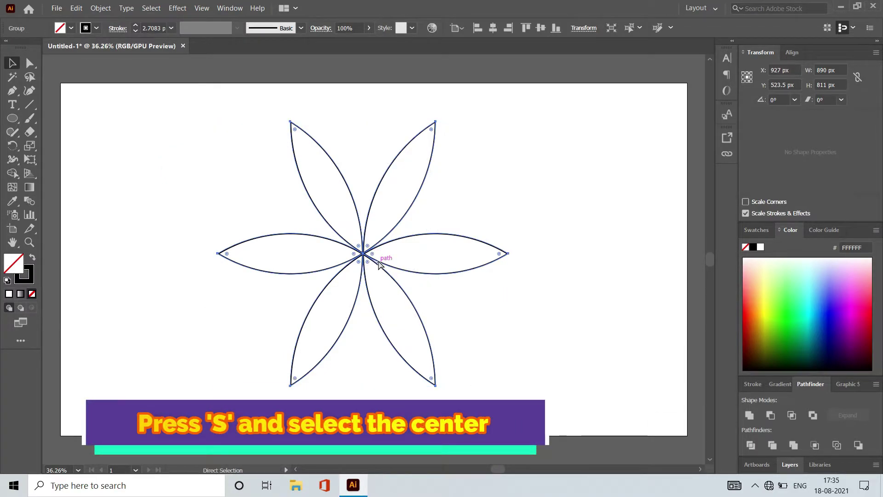
{"action": "key", "text": "v"}
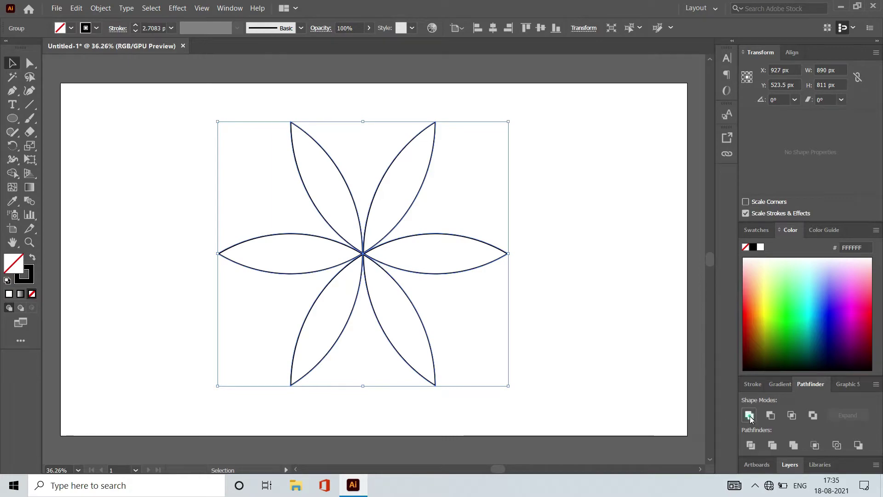
Fill the petals with dark olive green #454800 and unite them with Pathfinder.
{"action": "key", "text": "s"}
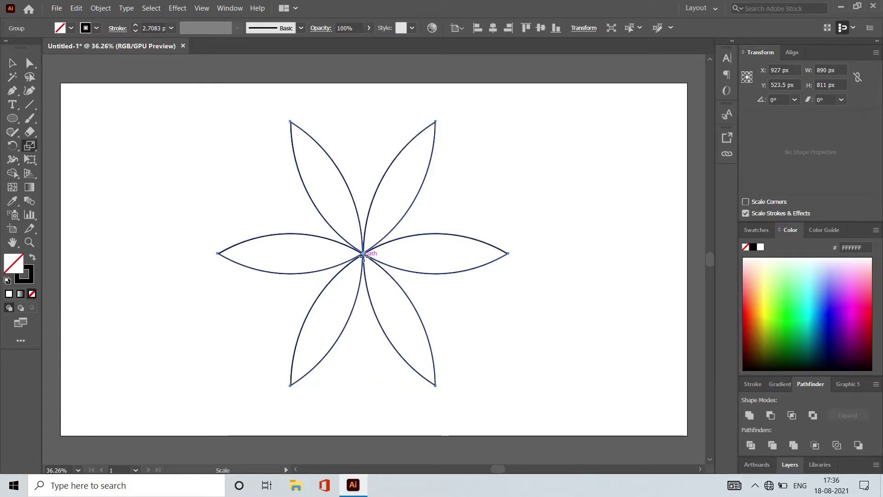
{"action": "left_click", "coordinate": [364, 253]}
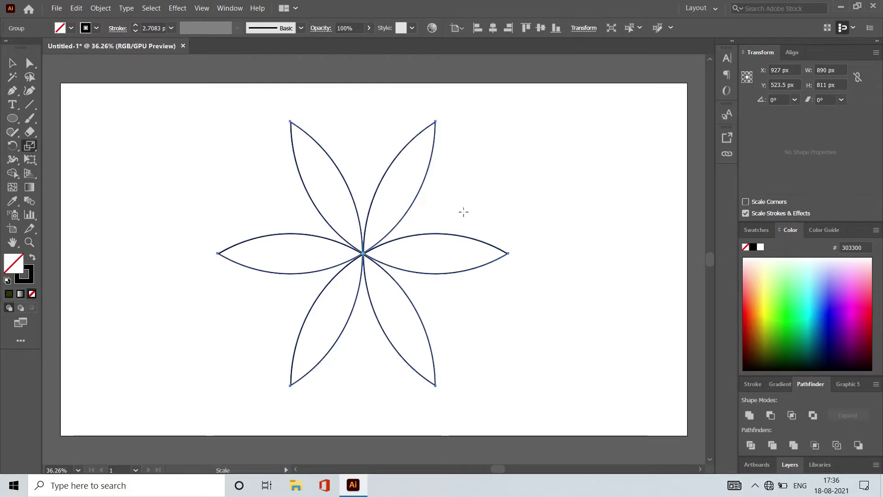
{"action": "left_click", "coordinate": [767, 348]}
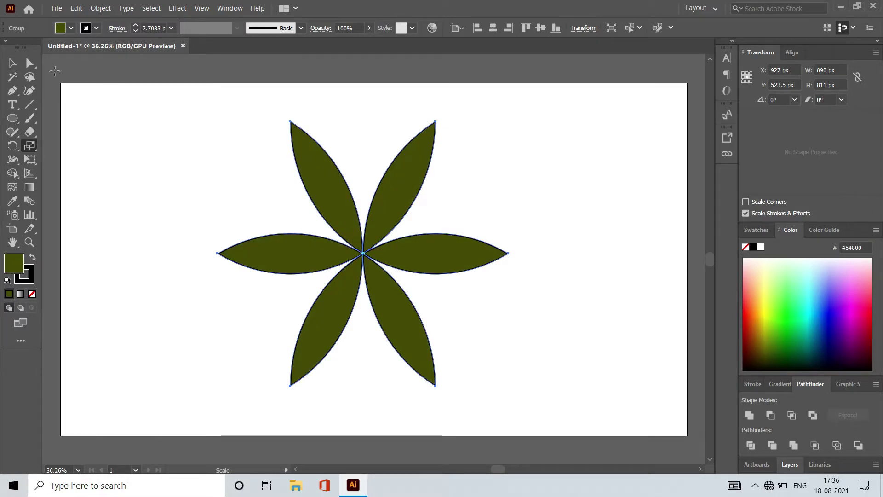
{"action": "left_click", "coordinate": [12, 64]}
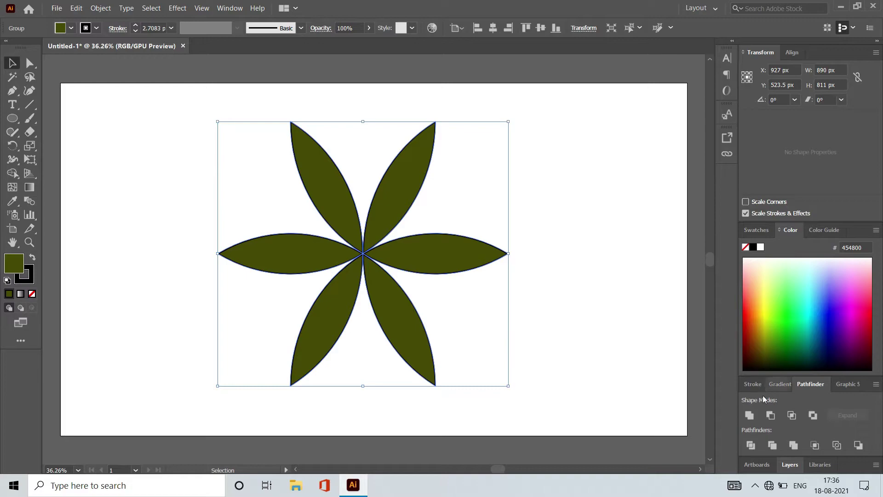
{"action": "left_click", "coordinate": [750, 416]}
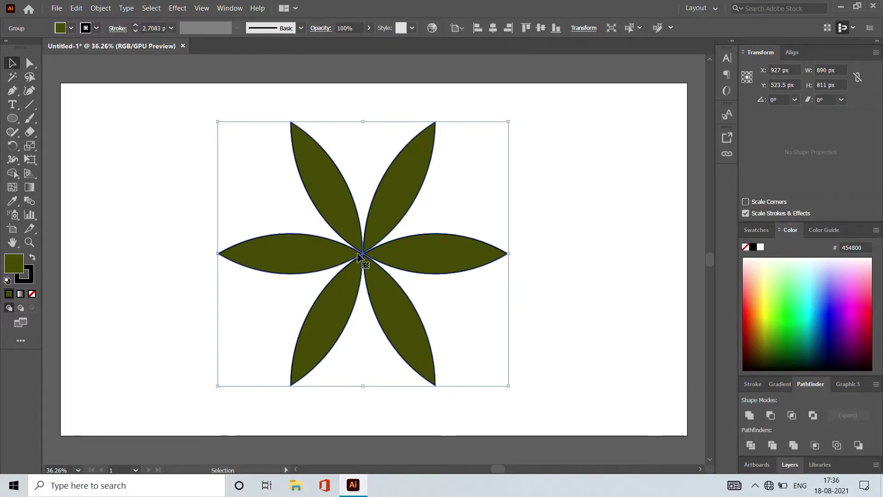
{"action": "key", "text": "s"}
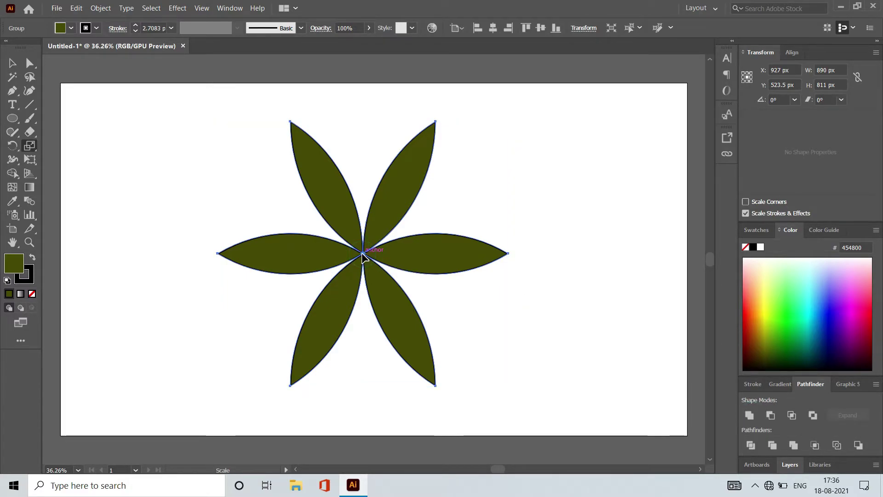
Make nested 80% scaled copies of the flower, each a slightly lighter green.
{"action": "left_click", "coordinate": [362, 253], "text": "alt"}
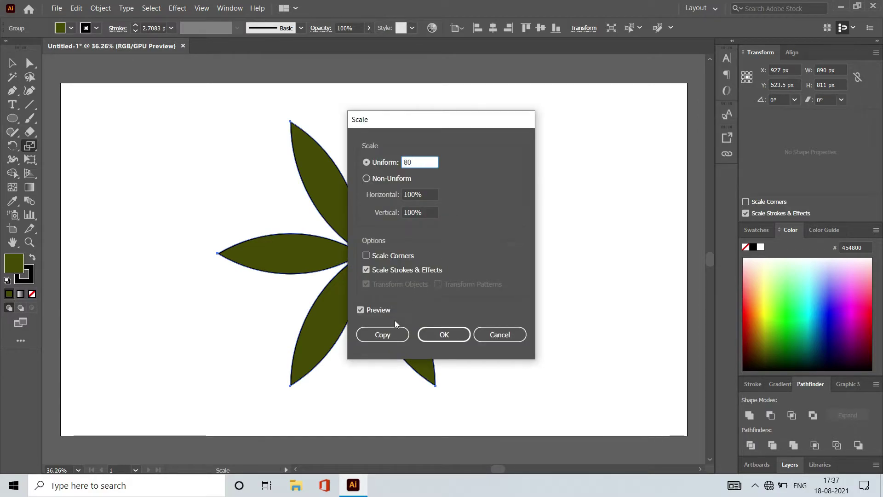
{"action": "left_click", "coordinate": [389, 332]}
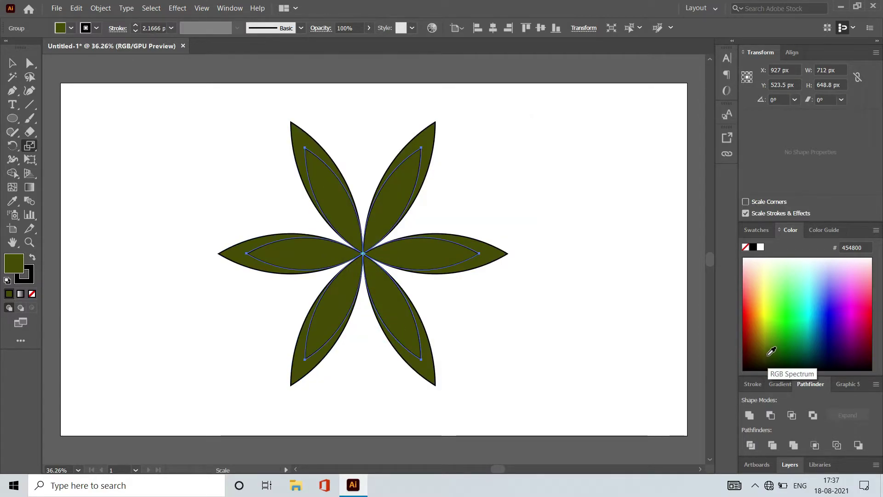
{"action": "left_click", "coordinate": [772, 352]}
{"action": "left_click", "coordinate": [772, 347]}
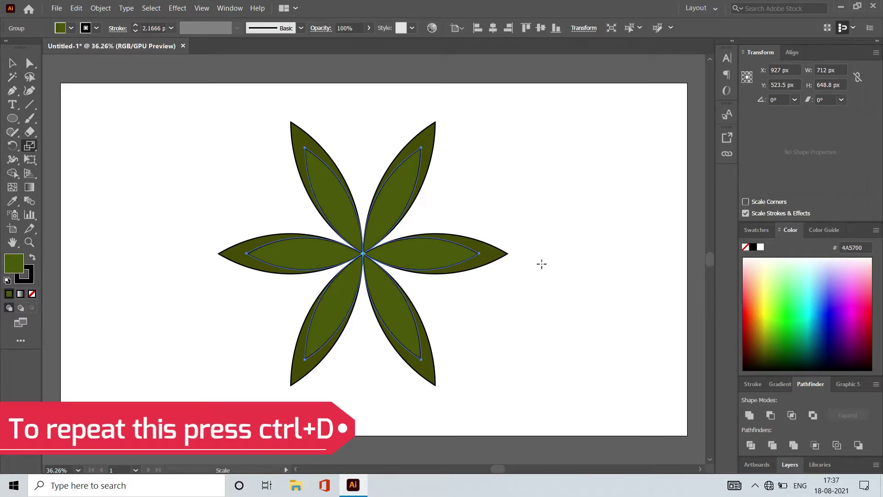
{"action": "key", "text": "ctrl+d"}
{"action": "left_click", "coordinate": [767, 332]}
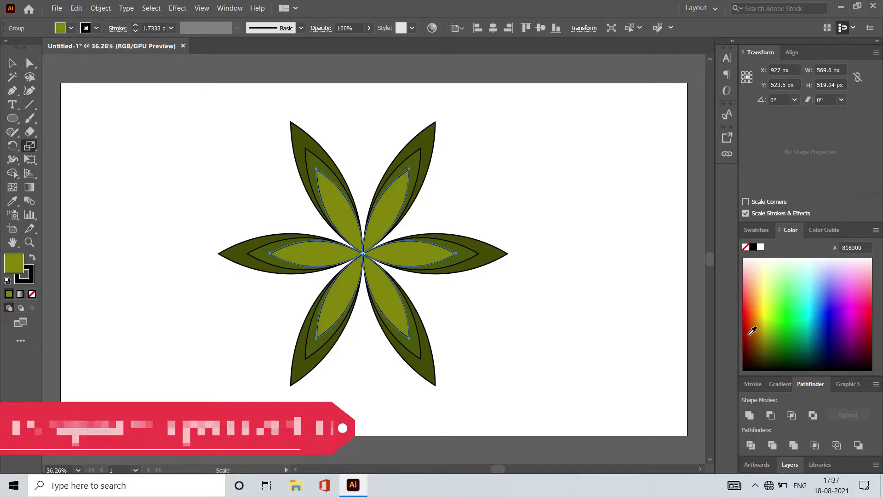
{"action": "key", "text": "ctrl+d"}
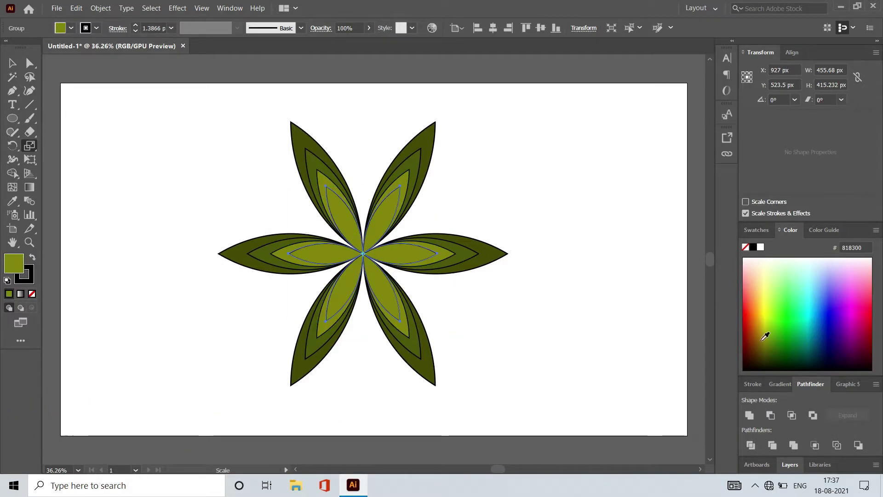
{"action": "left_click", "coordinate": [767, 338]}
{"action": "key", "text": "ctrl+d"}
{"action": "left_click", "coordinate": [765, 334]}
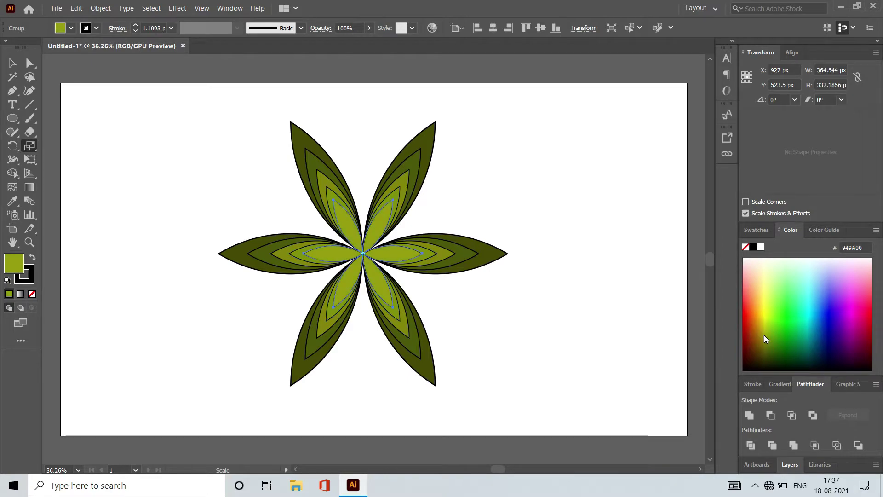
Add further 80% copies toward the centre, shading up to bright yellow F2FC00.
{"action": "key", "text": "ctrl+d"}
{"action": "key", "text": "ctrl+d"}
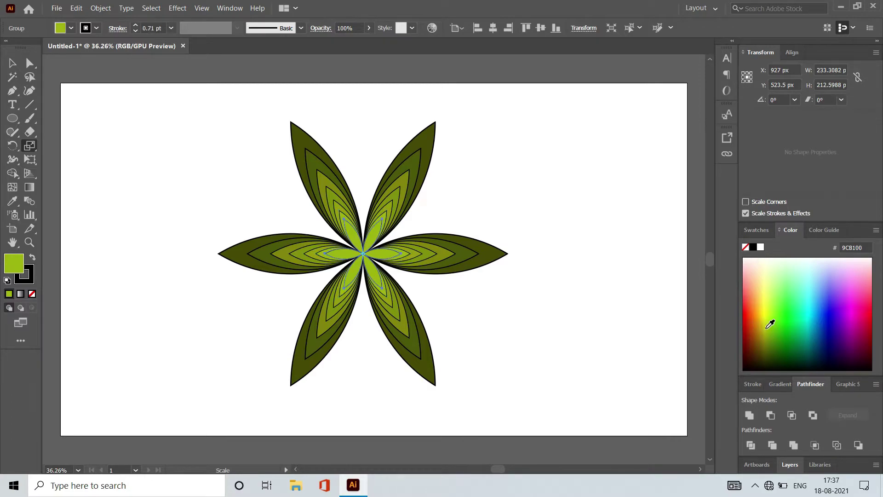
{"action": "left_click", "coordinate": [766, 326]}
{"action": "key", "text": "ctrl+d"}
{"action": "left_click", "coordinate": [765, 321]}
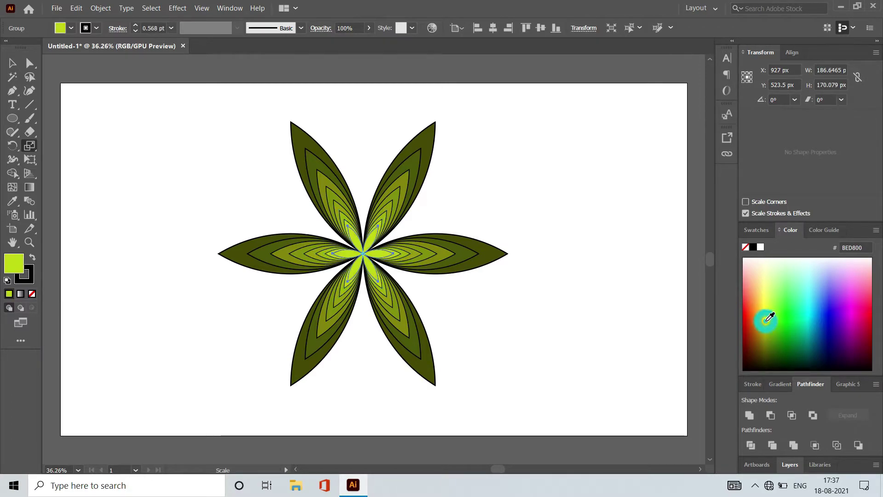
{"action": "key", "text": "ctrl+d"}
{"action": "left_click", "coordinate": [766, 319]}
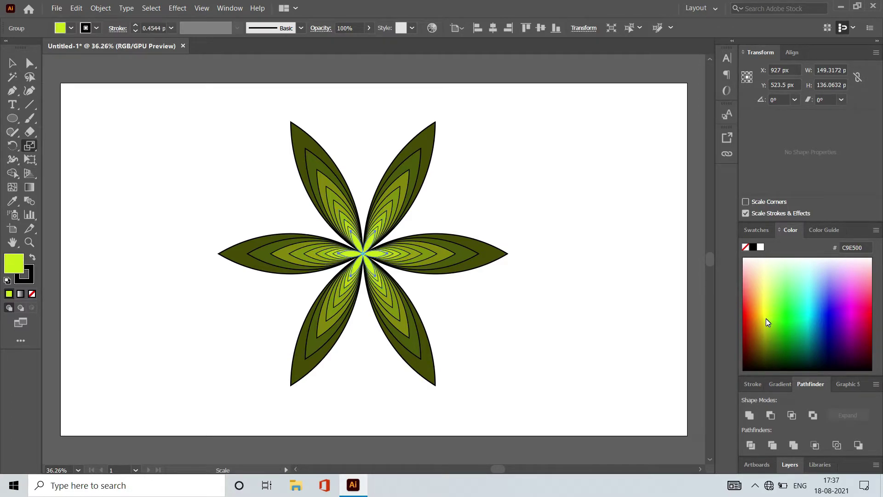
{"action": "key", "text": "ctrl+d"}
{"action": "left_click", "coordinate": [765, 313]}
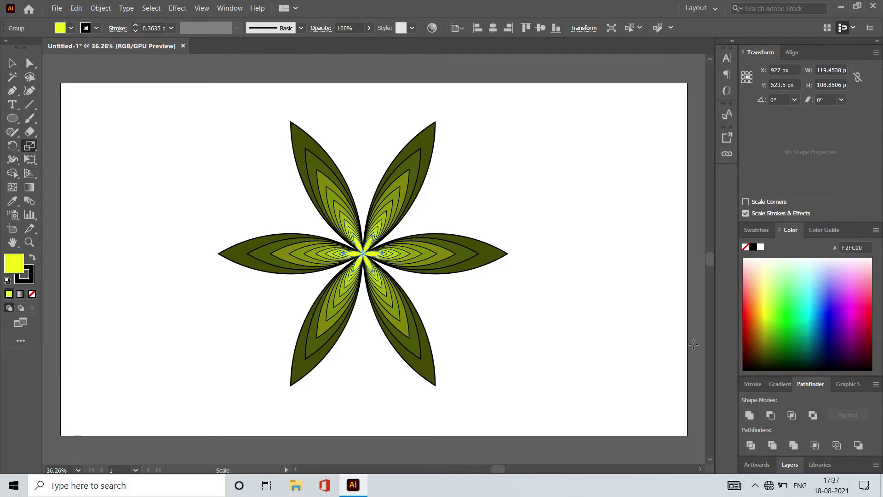
Select the whole flower and remove all outlines by setting stroke weight to none.
{"action": "left_click", "coordinate": [13, 63]}
{"action": "left_click_drag", "start_coordinate": [179, 138], "coordinate": [484, 331]}
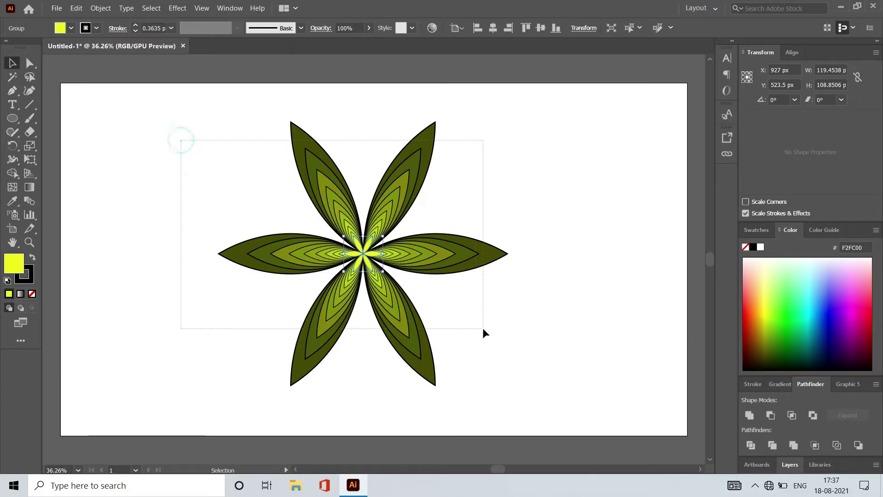
{"action": "left_click", "coordinate": [136, 31]}
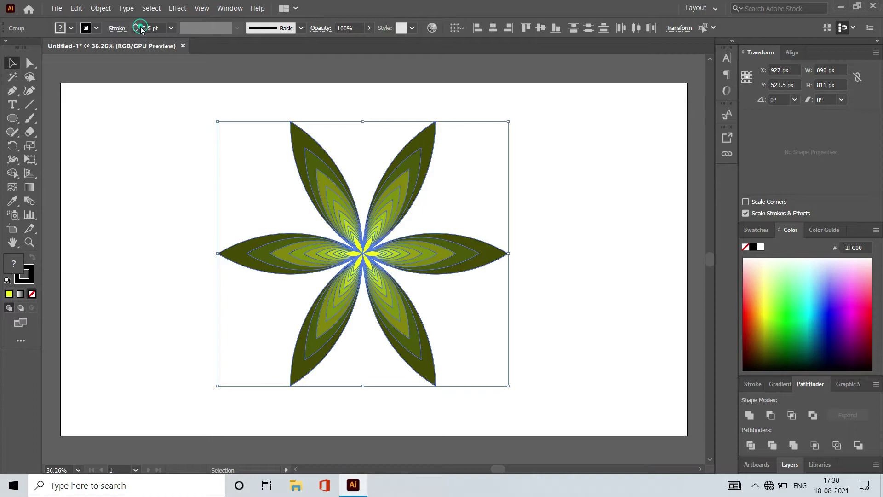
{"action": "left_click", "coordinate": [137, 31]}
{"action": "left_click", "coordinate": [152, 156]}
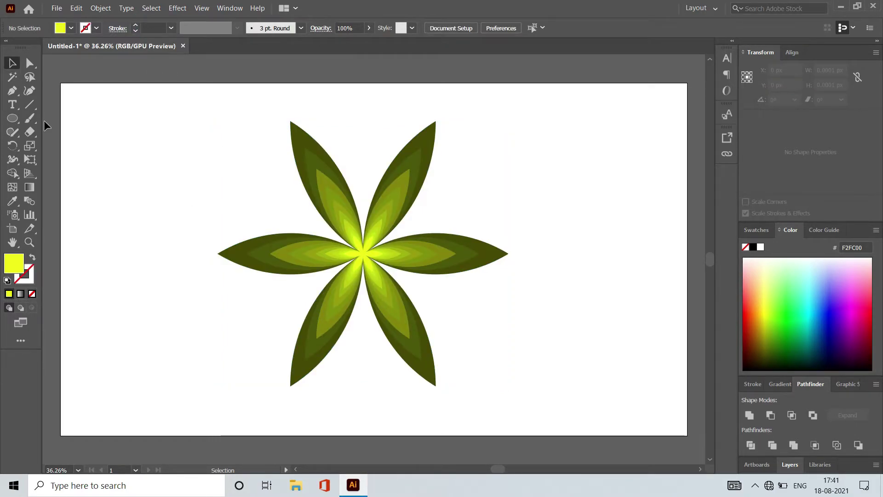
{"action": "left_click", "coordinate": [12, 118]}
Draw a 328 px circle at lower right with no fill and a 0.75 pt black outline.
{"action": "left_click_drag", "start_coordinate": [525, 316], "coordinate": [629, 421]}
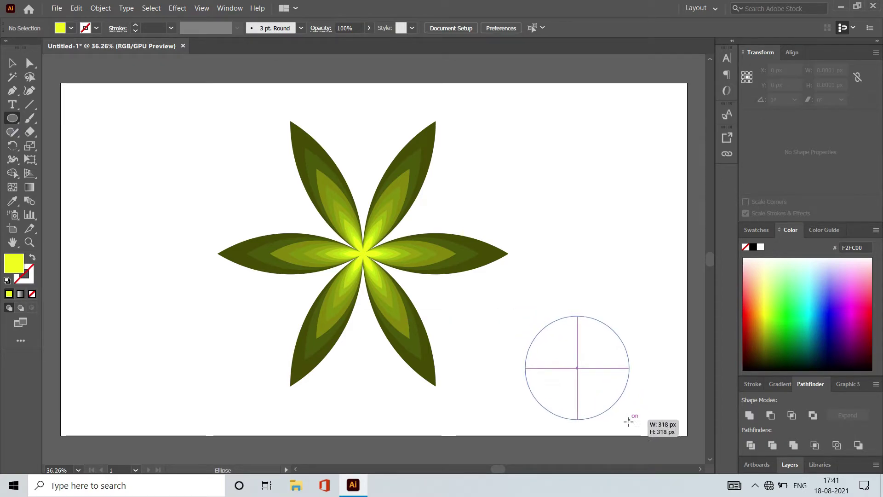
{"action": "left_click_drag", "start_coordinate": [629, 421], "coordinate": [633, 423]}
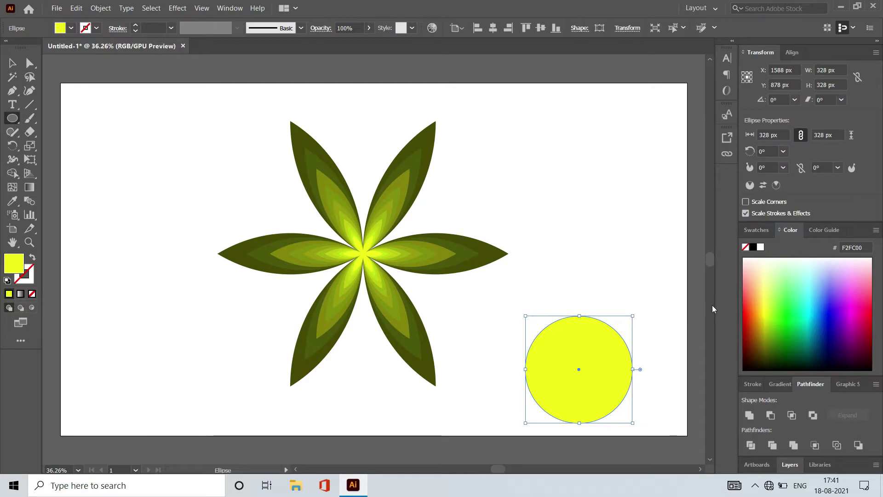
{"action": "left_click", "coordinate": [746, 247]}
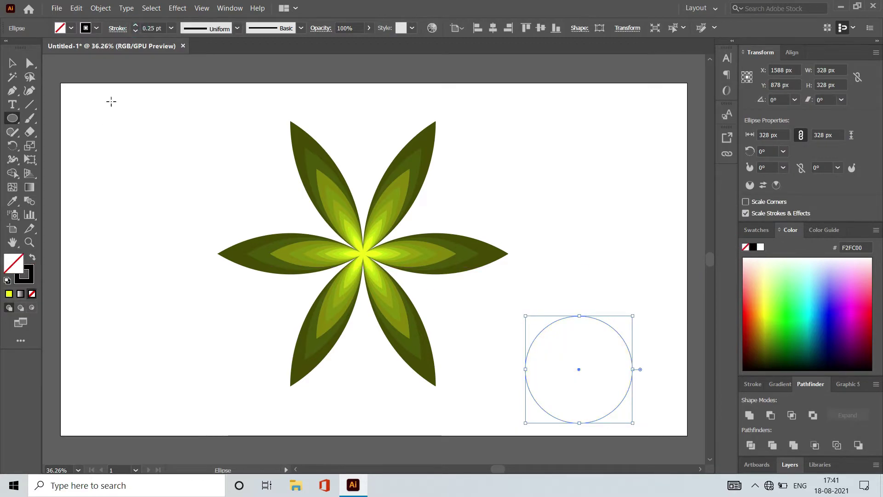
{"action": "left_click", "coordinate": [110, 101]}
{"action": "left_click", "coordinate": [469, 264]}
{"action": "left_click", "coordinate": [12, 63]}
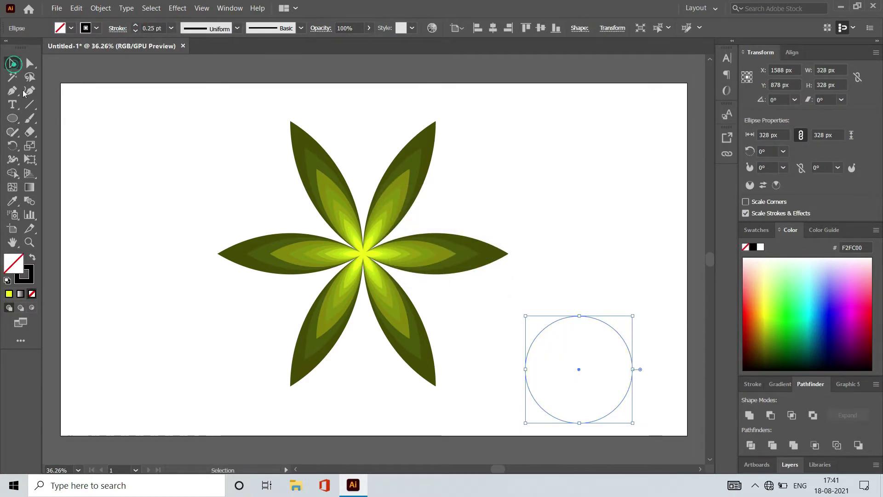
{"action": "left_click", "coordinate": [158, 156]}
{"action": "left_click_drag", "start_coordinate": [598, 280], "coordinate": [597, 355]}
{"action": "left_click", "coordinate": [135, 25]}
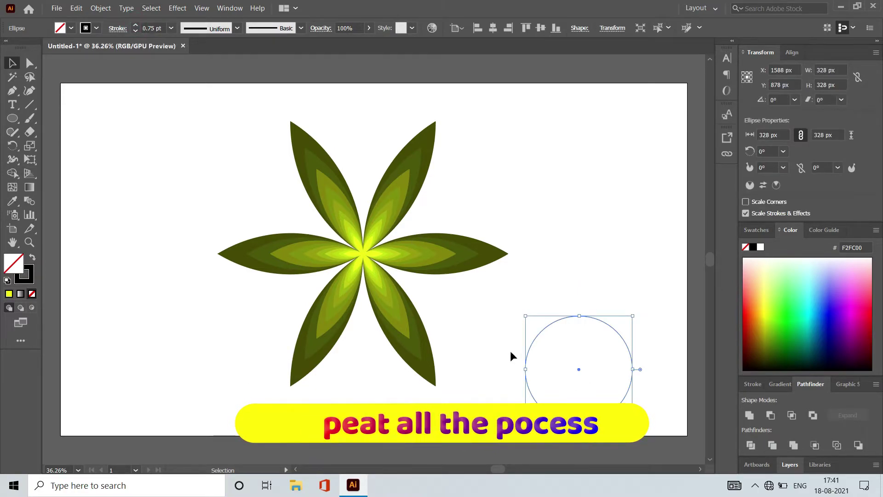
Rotate-copy the 328 px circle 60° about its right edge into six circles, all selected.
{"action": "left_click", "coordinate": [12, 147]}
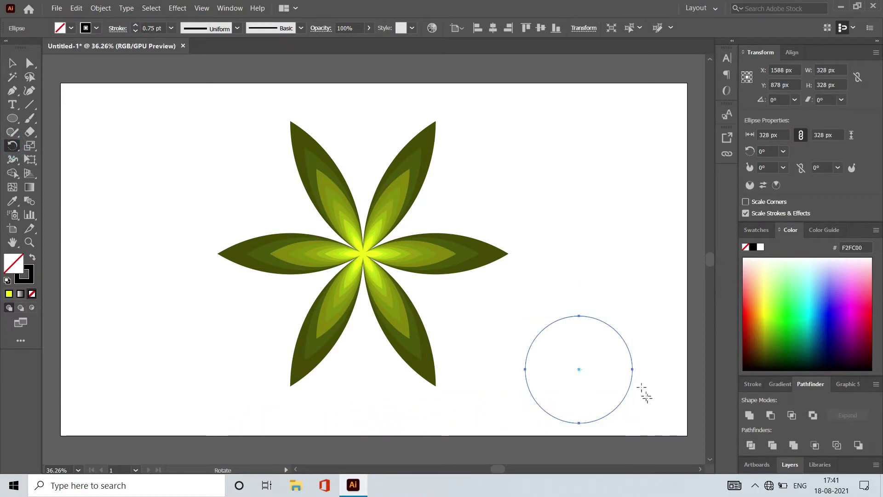
{"action": "left_click", "coordinate": [632, 369], "text": "alt"}
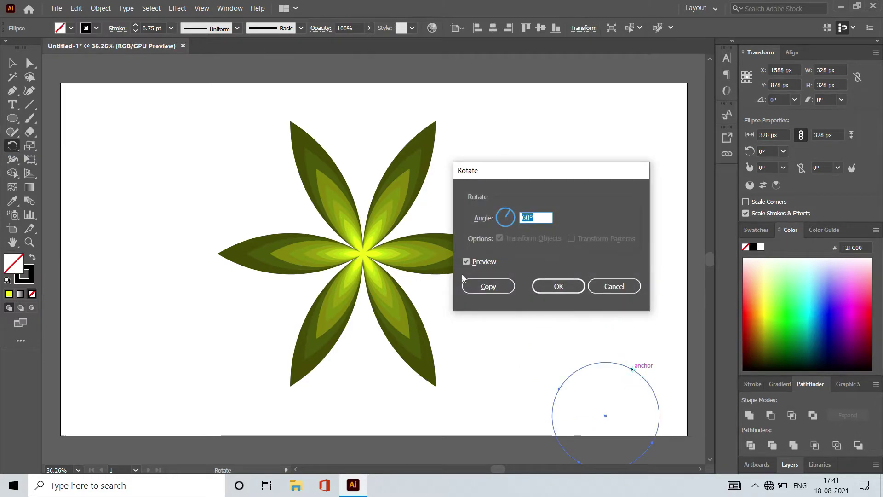
{"action": "left_click", "coordinate": [496, 289]}
{"action": "key", "text": "ctrl+d"}
{"action": "key", "text": "ctrl+d"}
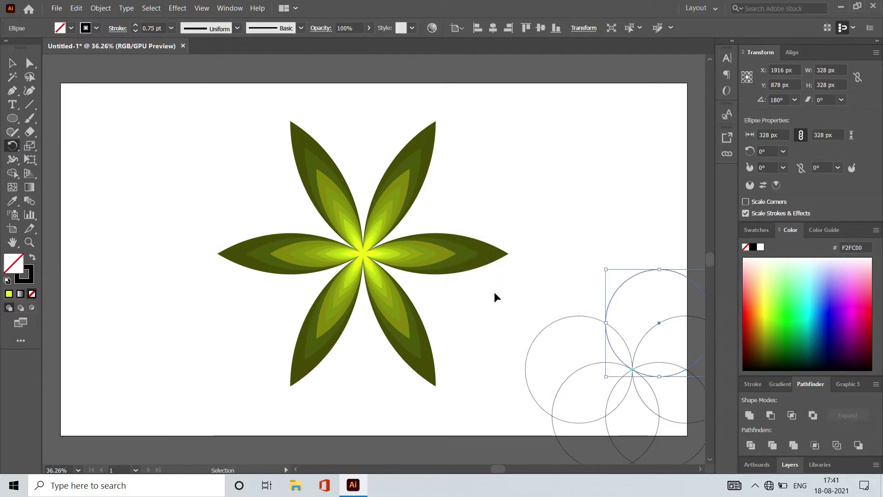
{"action": "key", "text": "ctrl+d"}
{"action": "key", "text": "ctrl+d"}
{"action": "key", "text": "ctrl+d"}
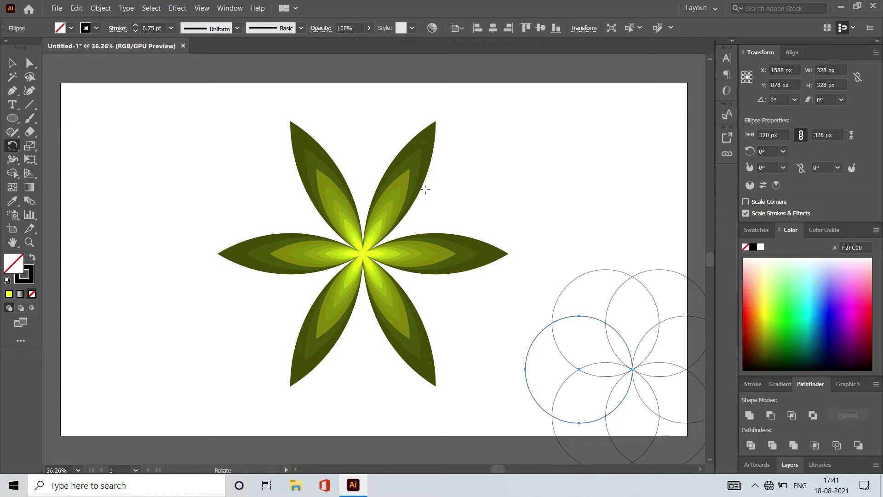
{"action": "key", "text": "v"}
{"action": "left_click_drag", "start_coordinate": [568, 245], "coordinate": [708, 453]}
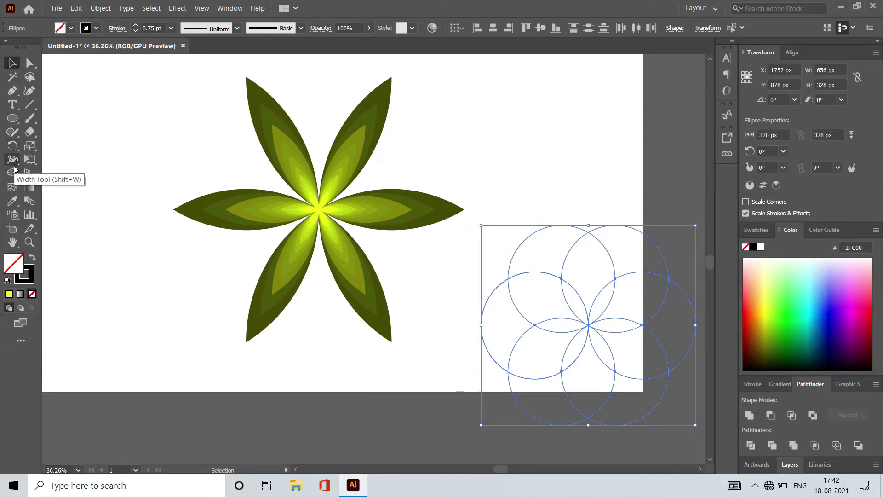
Merge the outer regions with Shape Builder and delete them, leaving six outlined petals.
{"action": "left_click", "coordinate": [13, 173]}
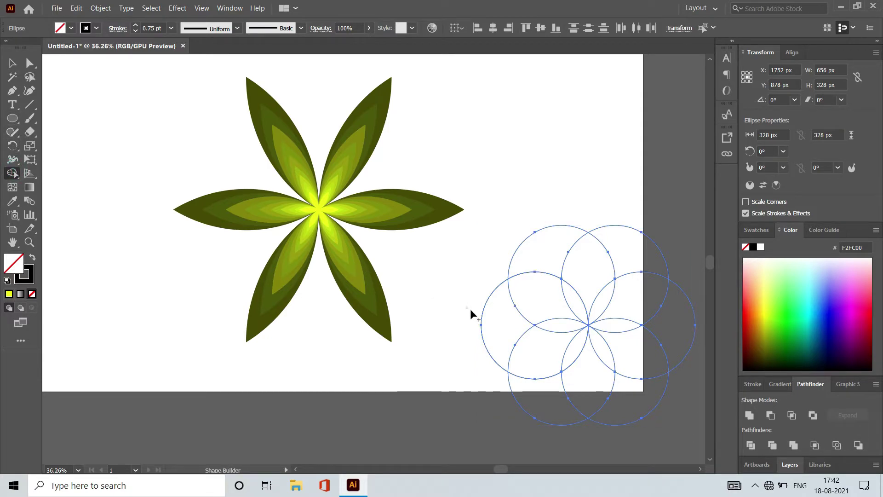
{"action": "mouse_move", "coordinate": [470, 311]}
{"action": "left_mouse_down"}
{"action": "mouse_move", "coordinate": [538, 389]}
{"action": "mouse_move", "coordinate": [520, 365]}
{"action": "left_mouse_up"}
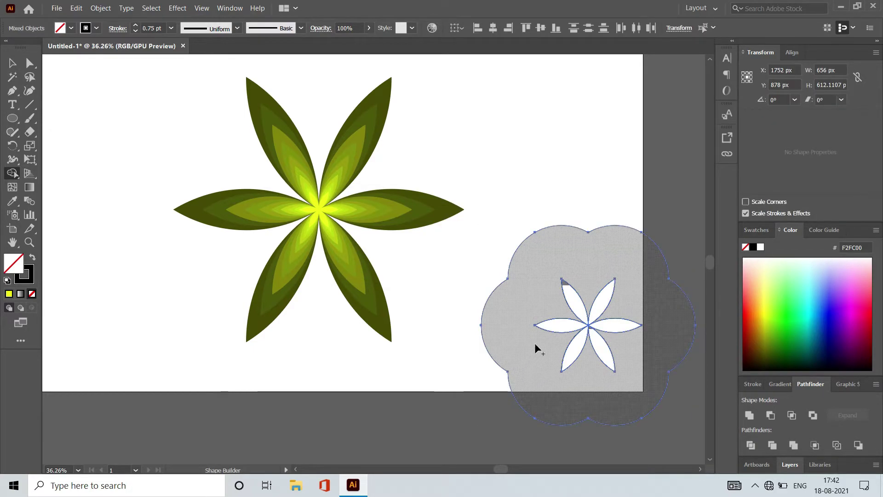
{"action": "key", "text": "v"}
{"action": "key", "text": "Delete"}
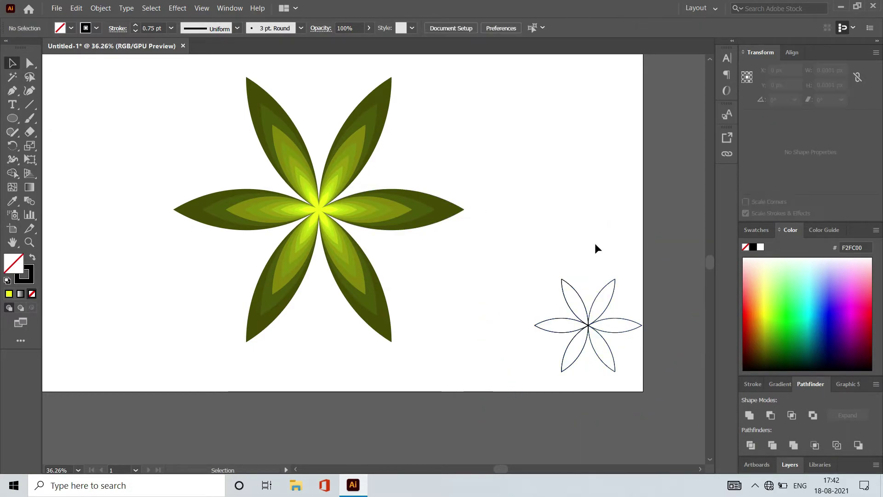
Move the outlined flower up and left and unite its petals into one shape.
{"action": "left_click", "coordinate": [589, 325]}
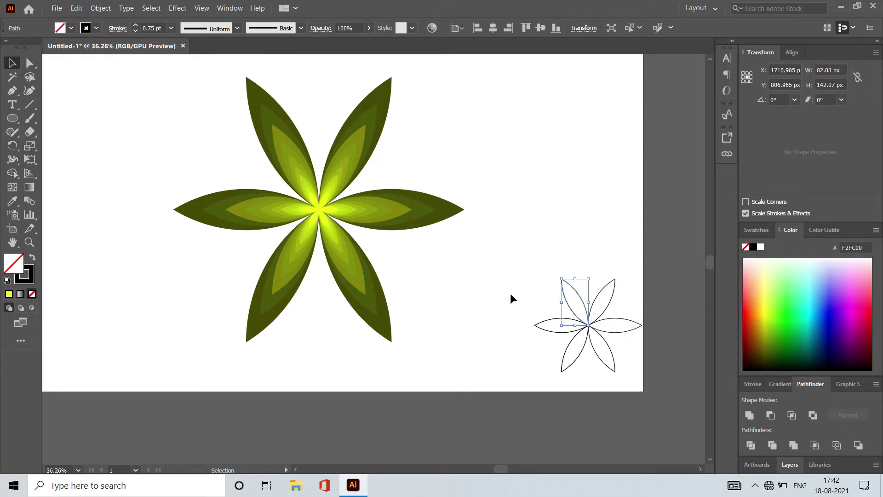
{"action": "mouse_move", "coordinate": [509, 294]}
{"action": "left_mouse_down"}
{"action": "mouse_move", "coordinate": [592, 329]}
{"action": "mouse_move", "coordinate": [516, 301]}
{"action": "left_mouse_up"}
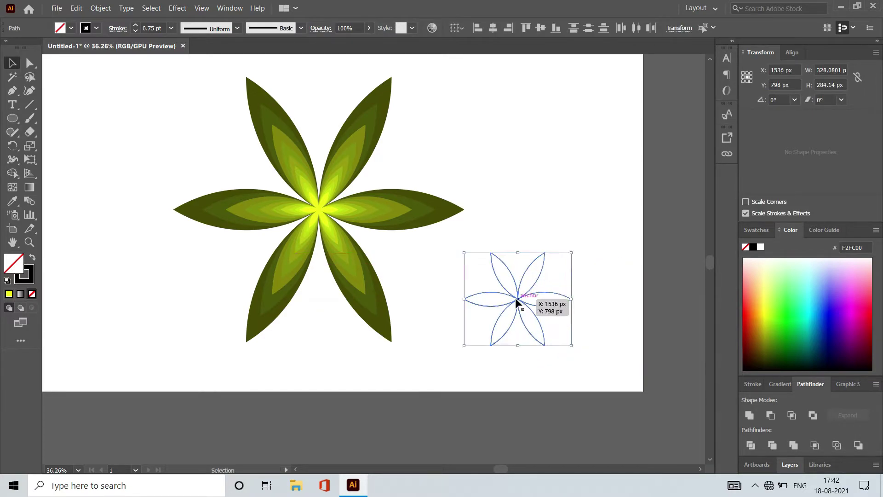
{"action": "left_click", "coordinate": [746, 415]}
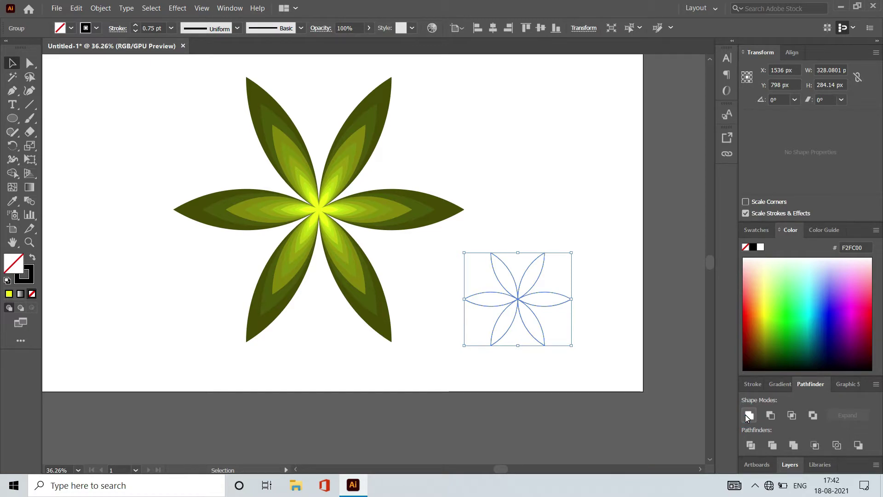
Apply Unite again and reselect the whole outlined flower for scaling.
{"action": "left_click", "coordinate": [745, 415]}
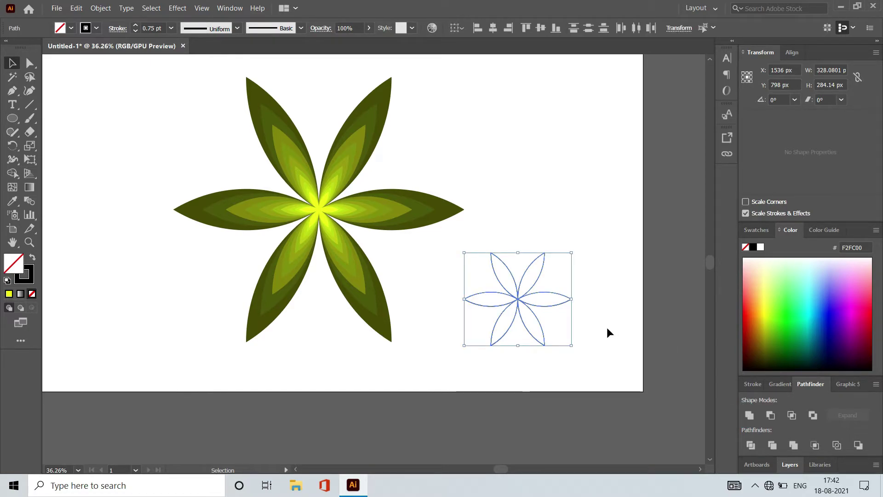
{"action": "left_click", "coordinate": [749, 417]}
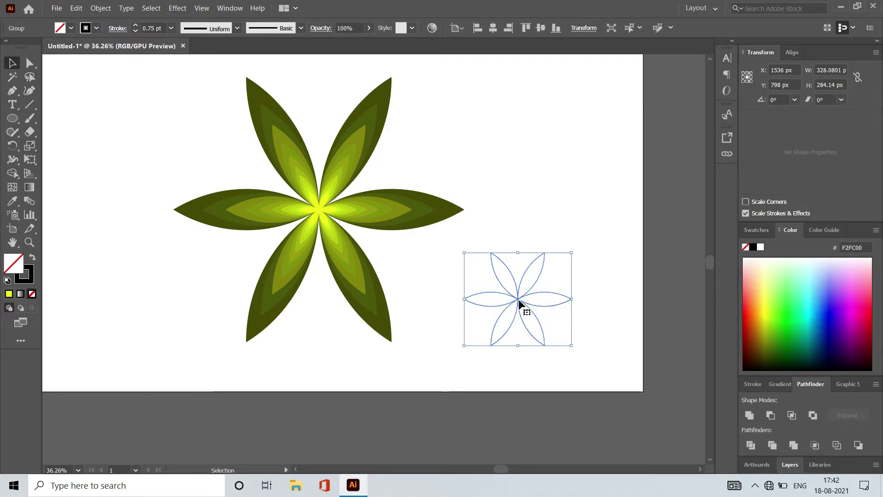
Scale the outlined flower to 80% about its centre, nest an 80% copy inside, and reselect it.
{"action": "key", "text": "s"}
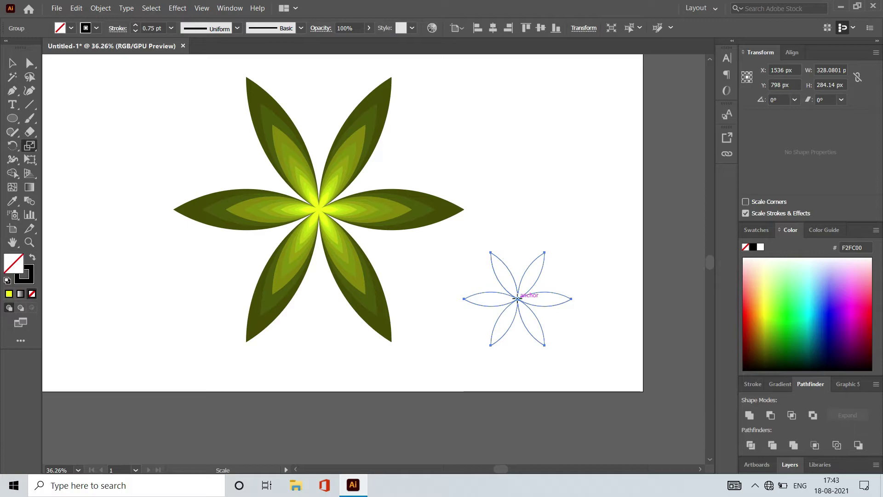
{"action": "left_click", "coordinate": [519, 298], "text": "alt"}
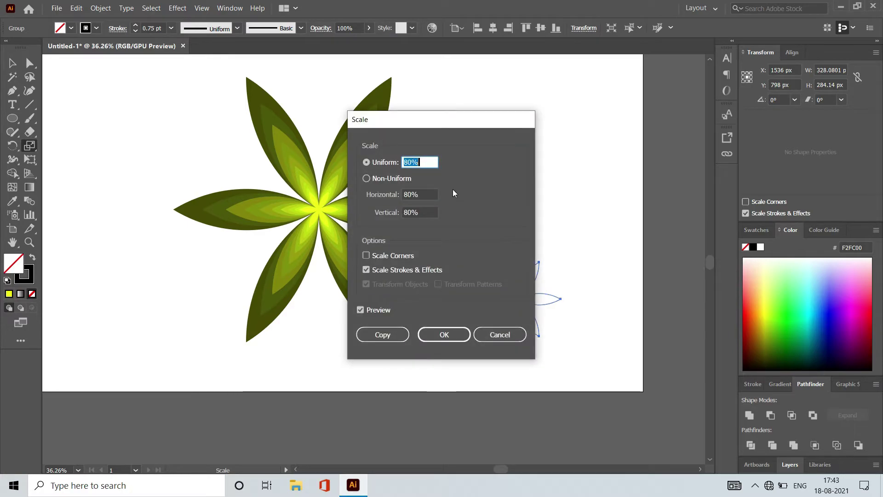
{"action": "left_click", "coordinate": [446, 334]}
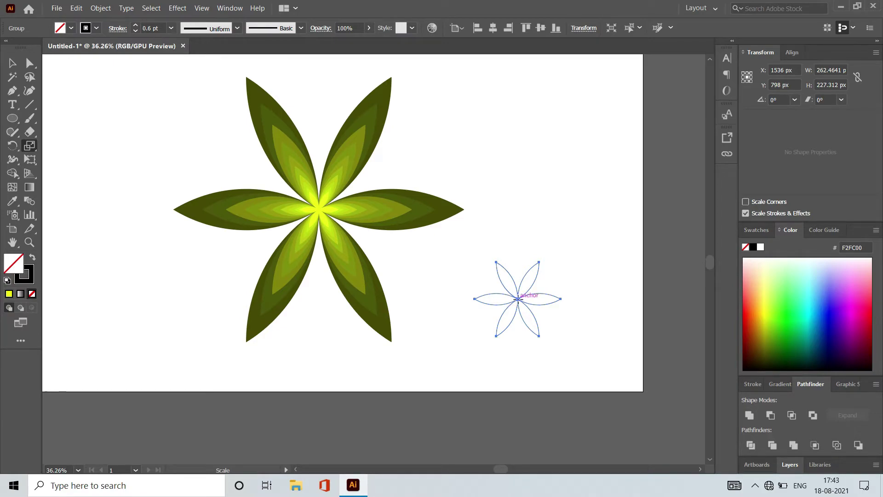
{"action": "left_click", "coordinate": [518, 299], "text": "alt"}
{"action": "left_click", "coordinate": [400, 331]}
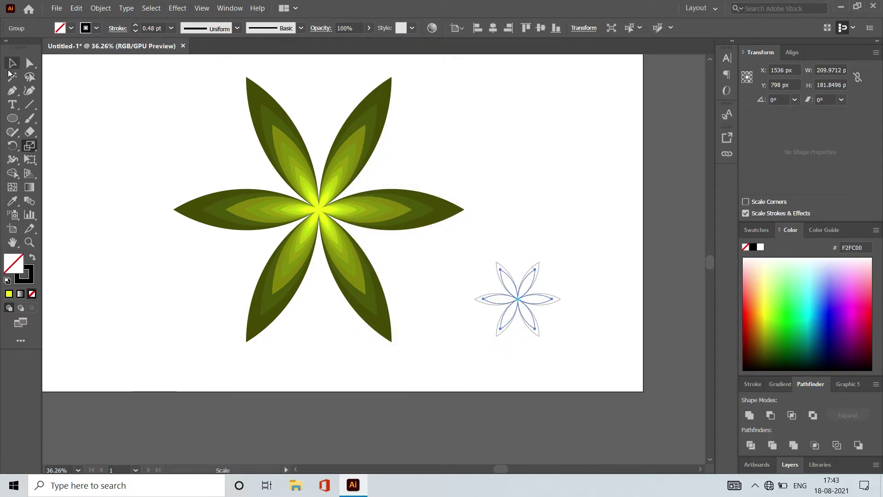
{"action": "left_click", "coordinate": [11, 64]}
{"action": "left_click", "coordinate": [501, 257]}
{"action": "left_click", "coordinate": [484, 290]}
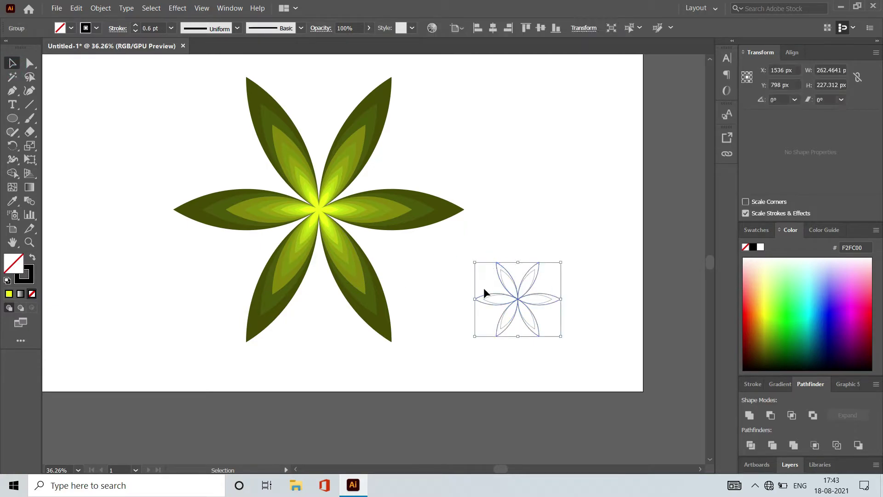
Fill the outer nested flower copies dark purple, then successively brighter purple and magenta.
{"action": "left_click", "coordinate": [855, 352]}
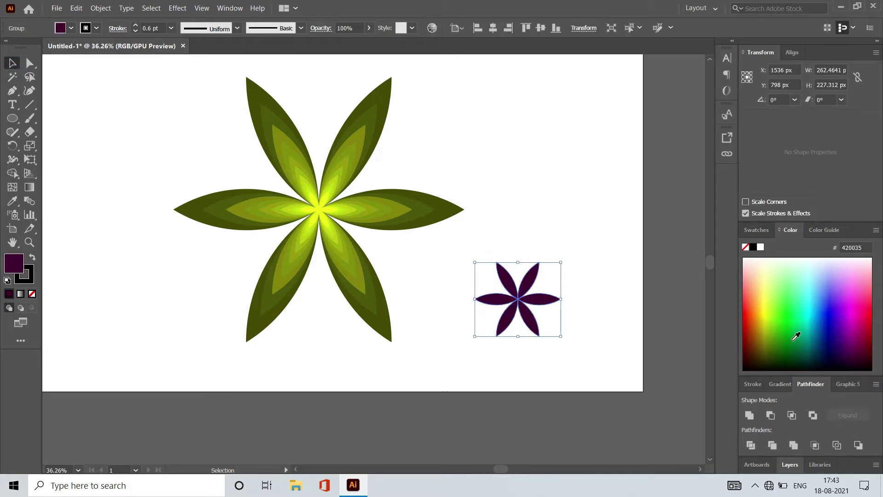
{"action": "left_click", "coordinate": [505, 271]}
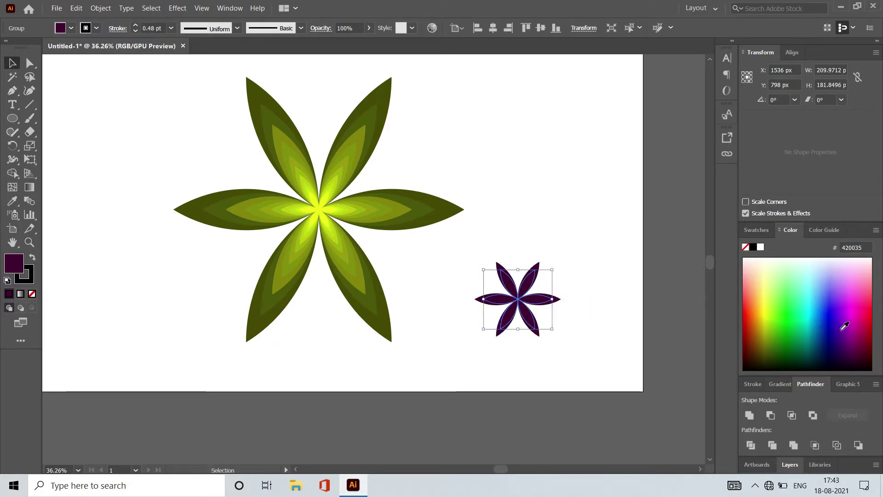
{"action": "left_click", "coordinate": [858, 335]}
{"action": "left_click", "coordinate": [615, 316]}
{"action": "left_click", "coordinate": [509, 280]}
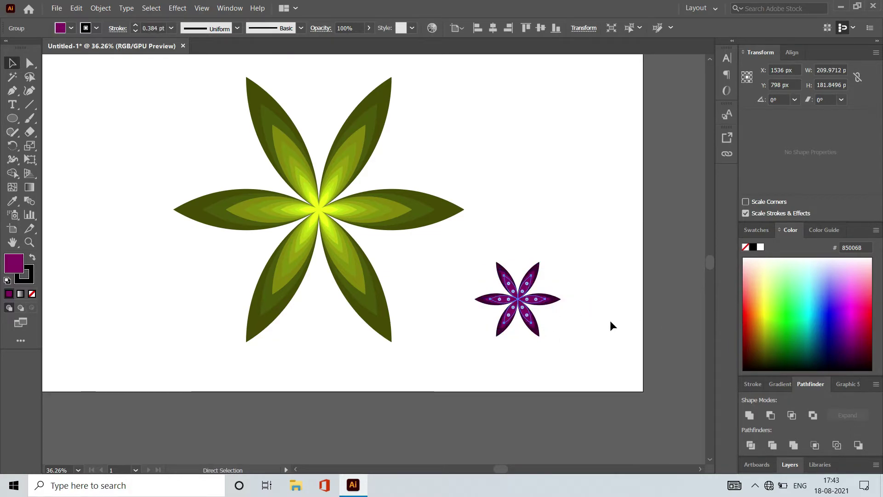
{"action": "left_click", "coordinate": [803, 327]}
{"action": "left_click", "coordinate": [509, 285]}
Colour the inner copies 8D0080, B900AD and EC00DD, working toward the centre.
{"action": "left_click", "coordinate": [841, 329]}
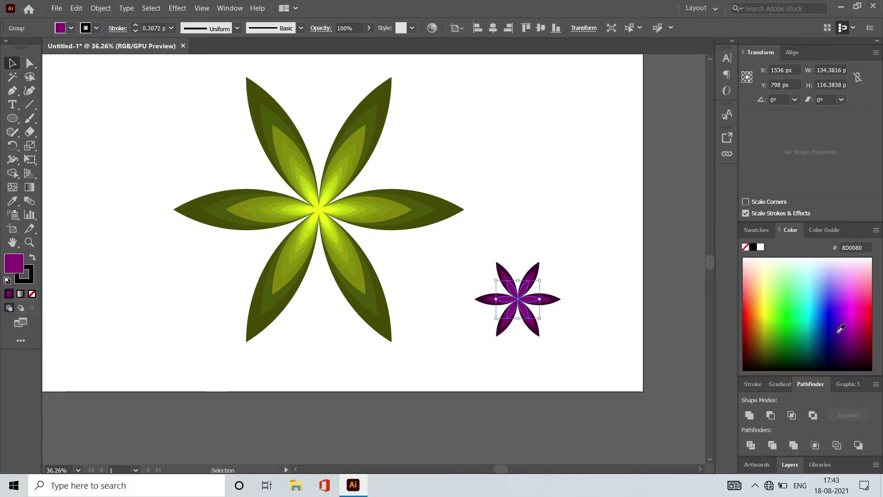
{"action": "left_click", "coordinate": [511, 289]}
{"action": "left_click", "coordinate": [855, 324]}
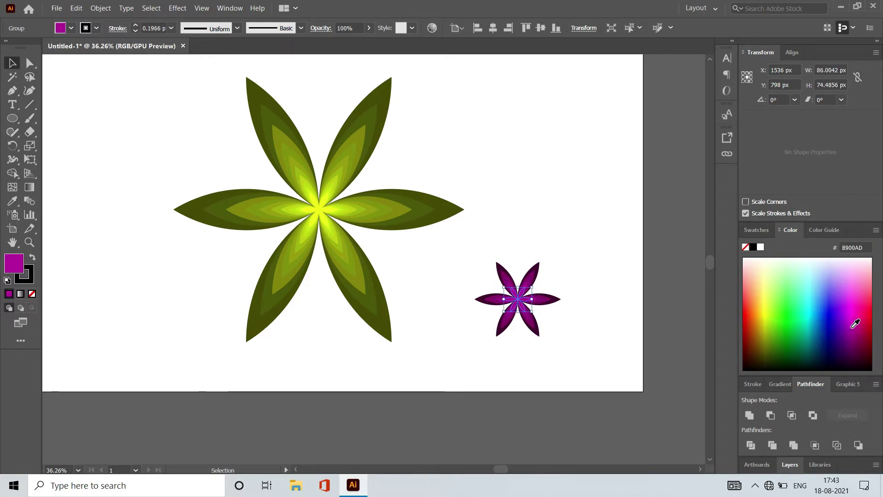
{"action": "left_click", "coordinate": [513, 292]}
{"action": "left_click", "coordinate": [853, 321]}
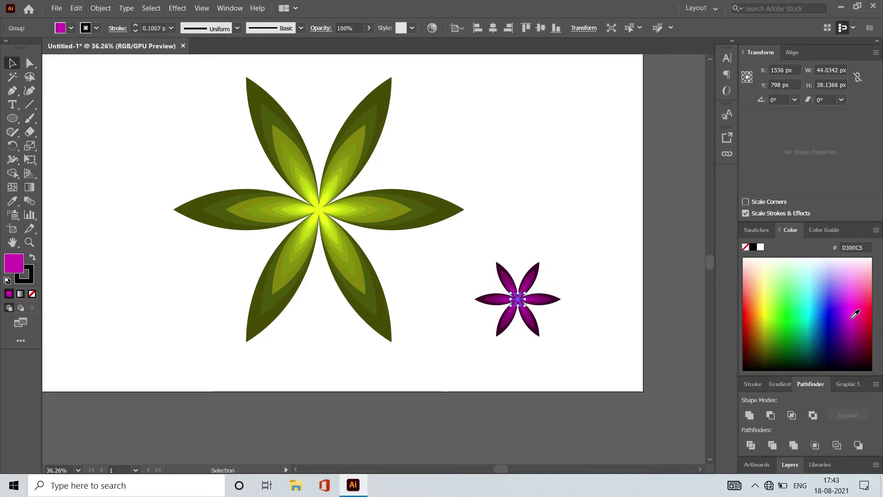
{"action": "key", "text": "ctrl+d"}
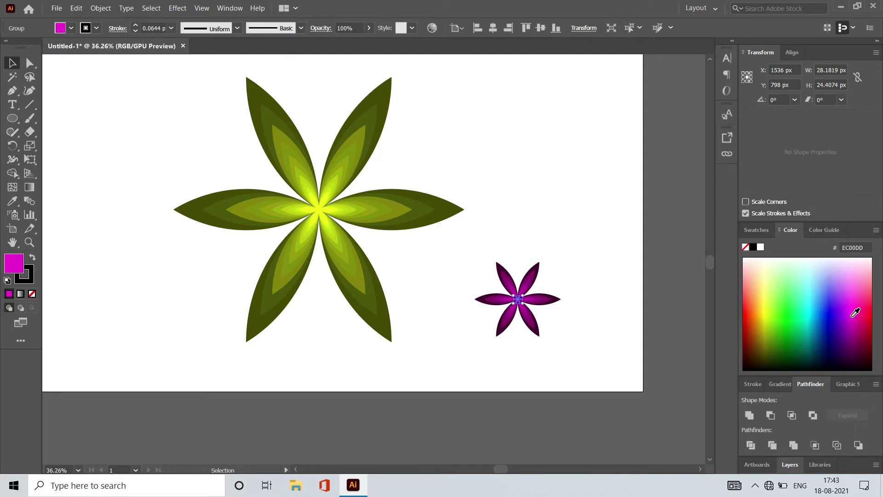
Move the magenta flower group next to the green flower.
{"action": "left_click", "coordinate": [194, 139]}
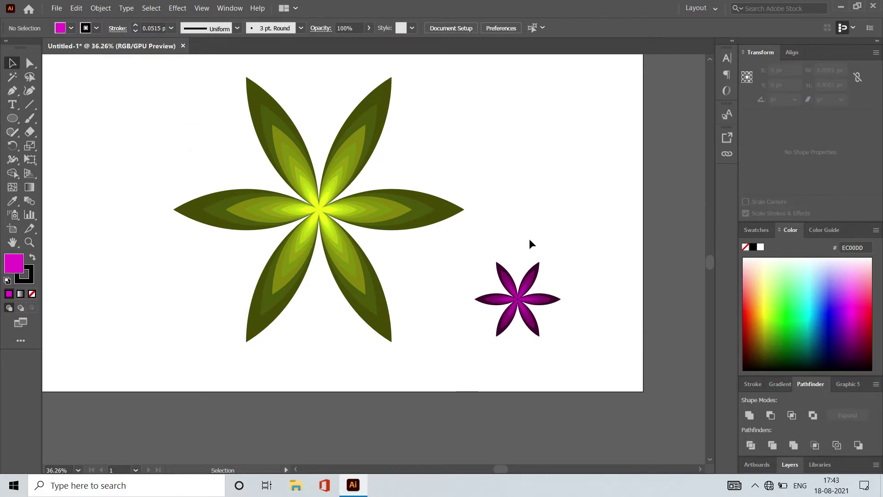
{"action": "left_click", "coordinate": [514, 308]}
{"action": "left_click_drag", "start_coordinate": [514, 309], "coordinate": [424, 288]}
{"action": "left_click", "coordinate": [532, 280]}
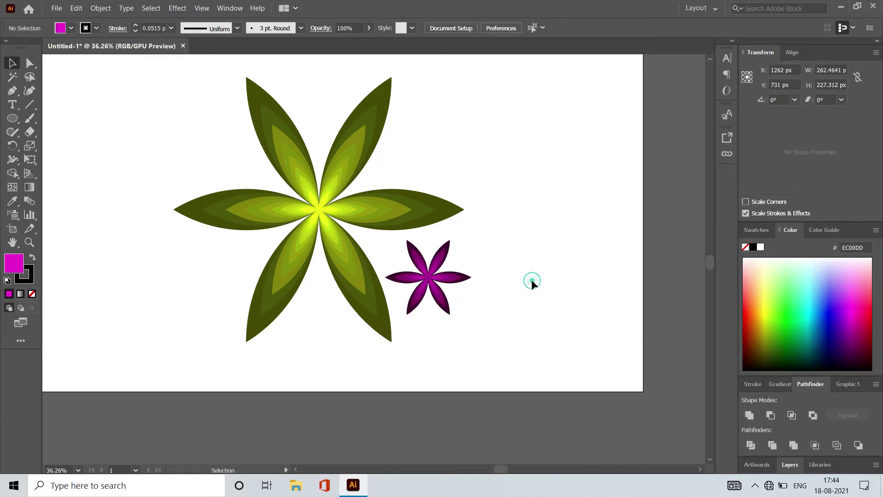
Set the magenta flower group's stroke to None.
{"action": "left_click", "coordinate": [422, 270]}
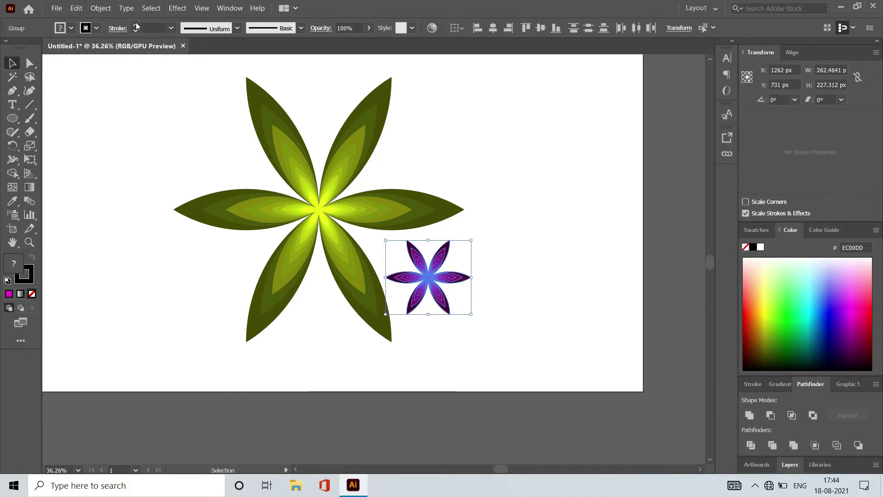
{"action": "key", "text": "slash"}
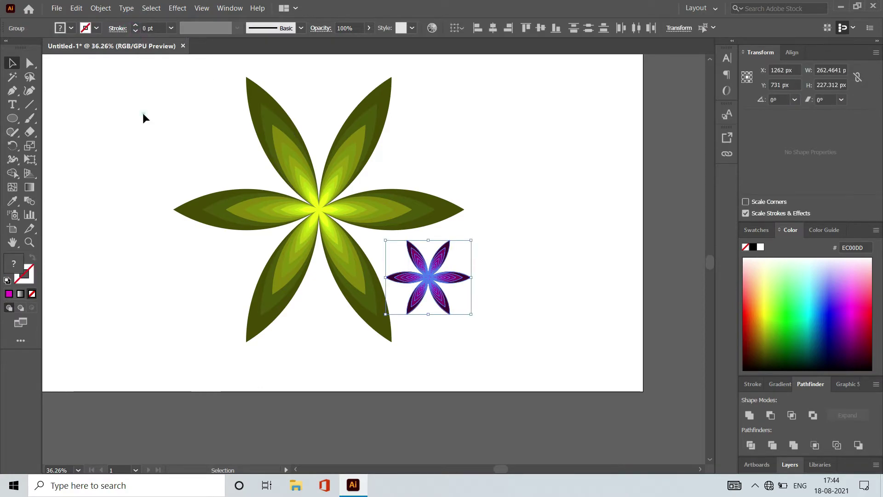
{"action": "left_click", "coordinate": [460, 272]}
{"action": "left_click", "coordinate": [405, 276]}
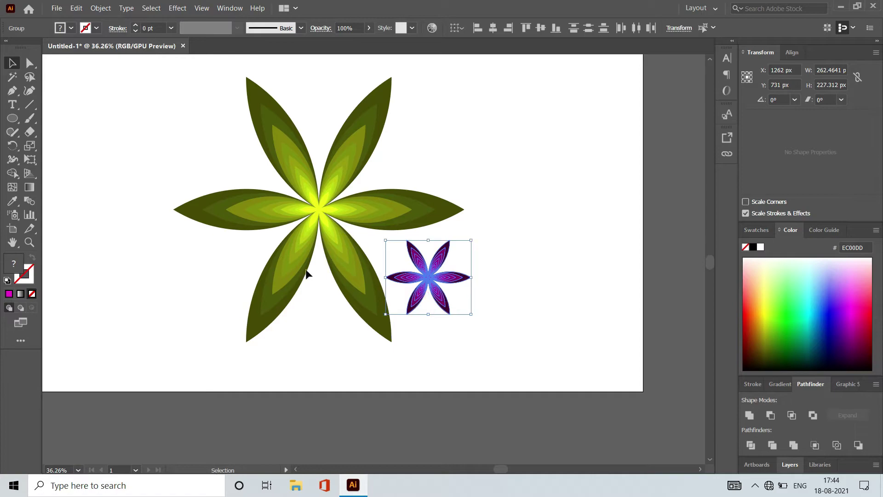
Arrange the magenta flower copies around the green flower, nudging each into place.
{"action": "mouse_move", "coordinate": [428, 277]}
{"action": "left_mouse_down"}
{"action": "mouse_move", "coordinate": [374, 259]}
{"action": "mouse_move", "coordinate": [226, 258]}
{"action": "left_mouse_up"}
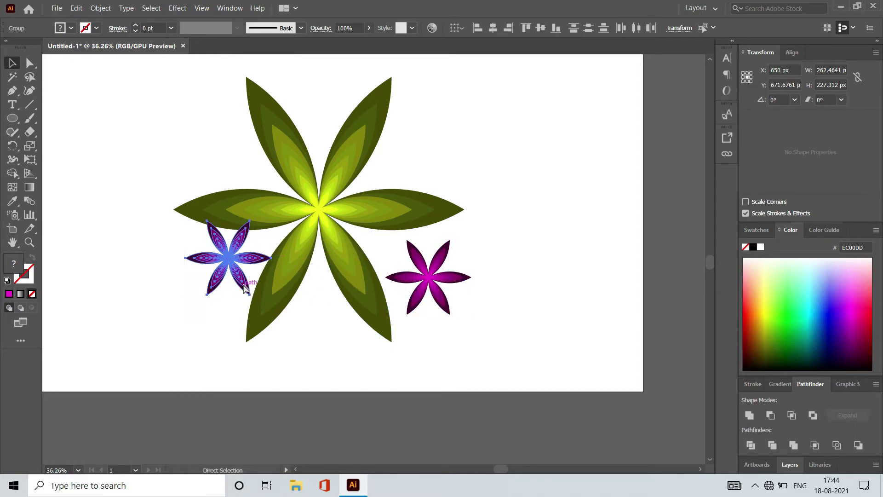
{"action": "mouse_move", "coordinate": [381, 252]}
{"action": "left_mouse_down"}
{"action": "mouse_move", "coordinate": [322, 321]}
{"action": "mouse_move", "coordinate": [232, 164]}
{"action": "left_mouse_up"}
{"action": "left_click_drag", "start_coordinate": [369, 268], "coordinate": [411, 155]}
{"action": "left_click_drag", "start_coordinate": [377, 257], "coordinate": [320, 95]}
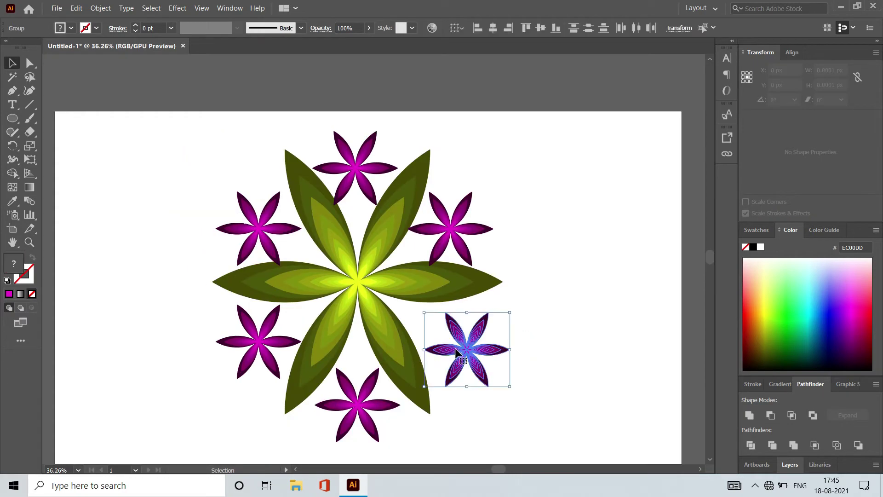
{"action": "left_click_drag", "start_coordinate": [467, 348], "coordinate": [466, 346]}
{"action": "left_click", "coordinate": [502, 220]}
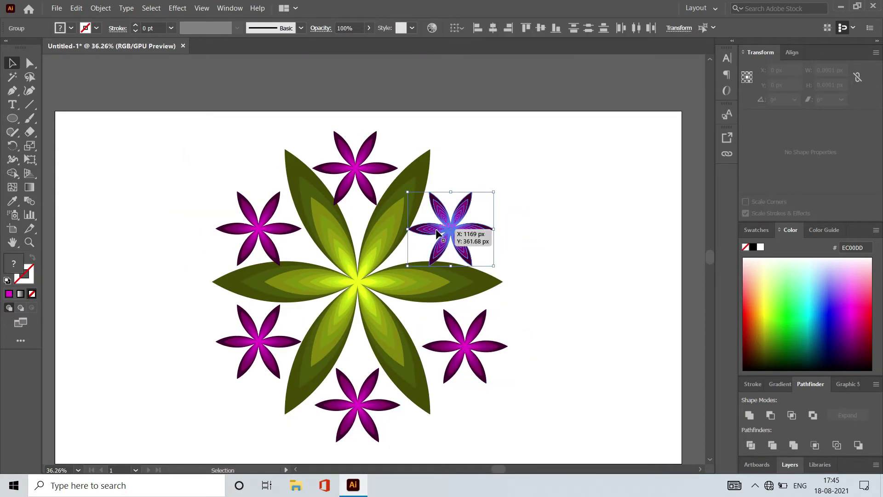
{"action": "left_click_drag", "start_coordinate": [450, 229], "coordinate": [458, 225]}
{"action": "left_click_drag", "start_coordinate": [360, 166], "coordinate": [364, 163]}
{"action": "left_click", "coordinate": [554, 241]}
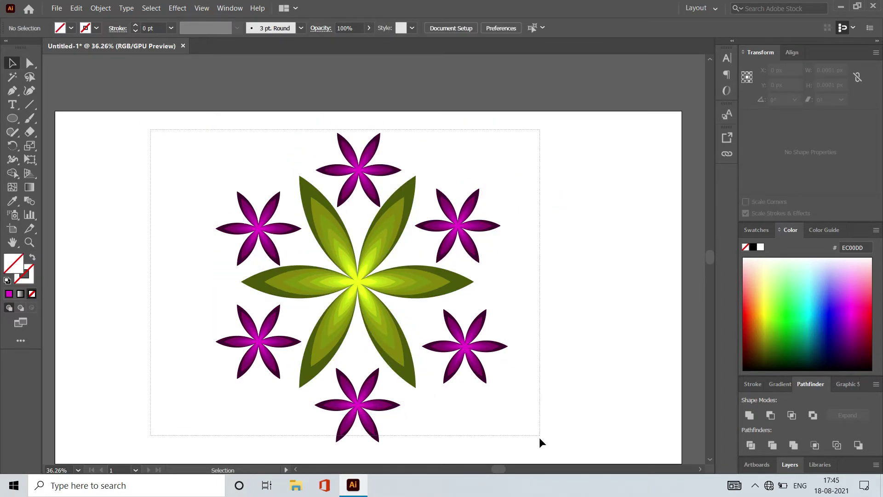
Stretch the whole arrangement wider to the left and right and taller upward.
{"action": "left_click_drag", "start_coordinate": [204, 183], "coordinate": [539, 440]}
{"action": "left_click_drag", "start_coordinate": [508, 287], "coordinate": [545, 288]}
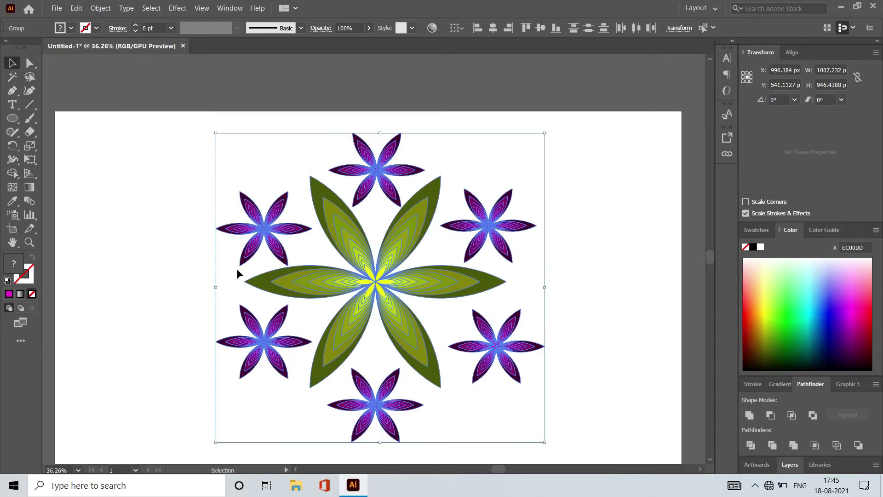
{"action": "left_click_drag", "start_coordinate": [214, 287], "coordinate": [206, 288]}
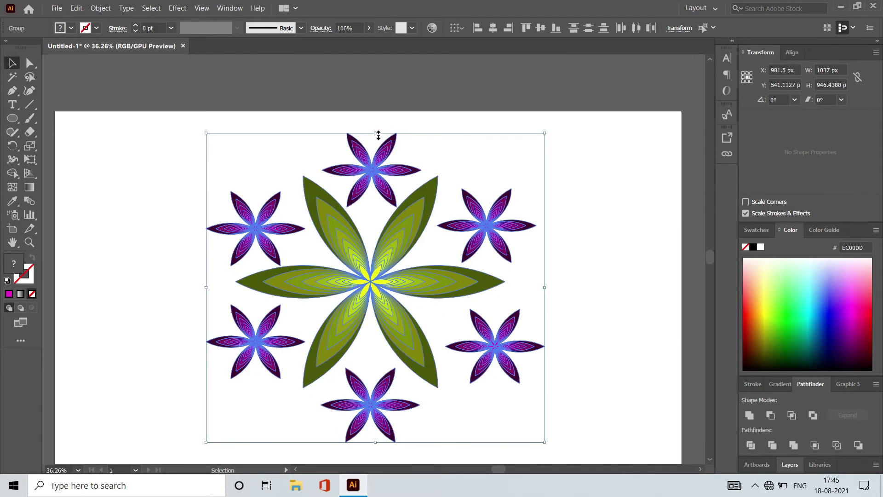
{"action": "left_click_drag", "start_coordinate": [379, 134], "coordinate": [378, 123]}
{"action": "left_click", "coordinate": [374, 447]}
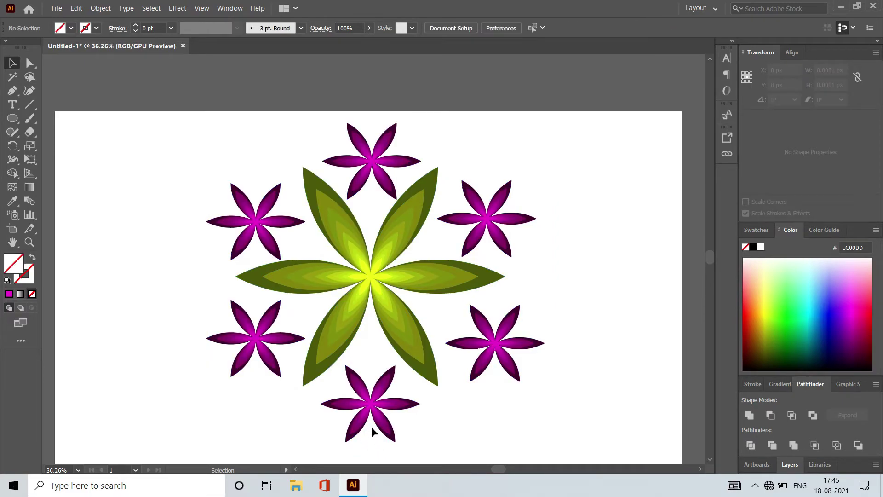
Export the artwork with Save for Web (Legacy) as a transparent PNG-24 to the Desktop.
{"action": "scroll", "coordinate": [436, 334], "scroll_direction": "down", "scroll_amount": 1}
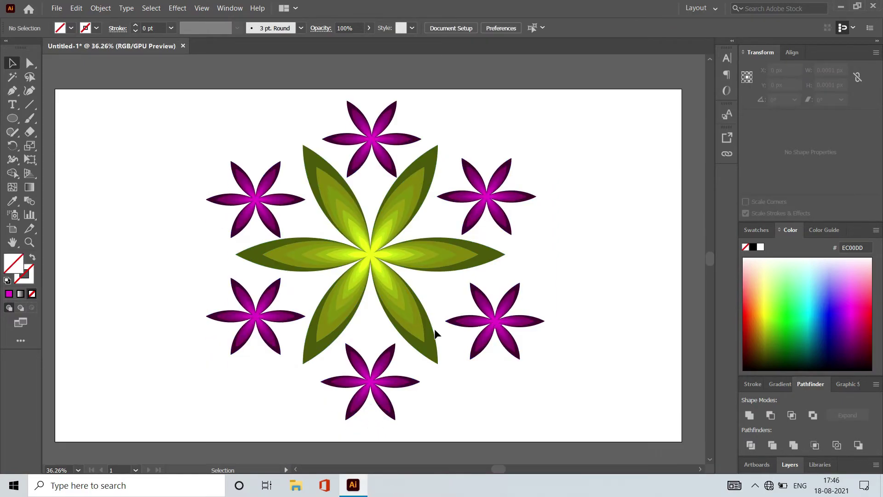
{"action": "left_click", "coordinate": [56, 8]}
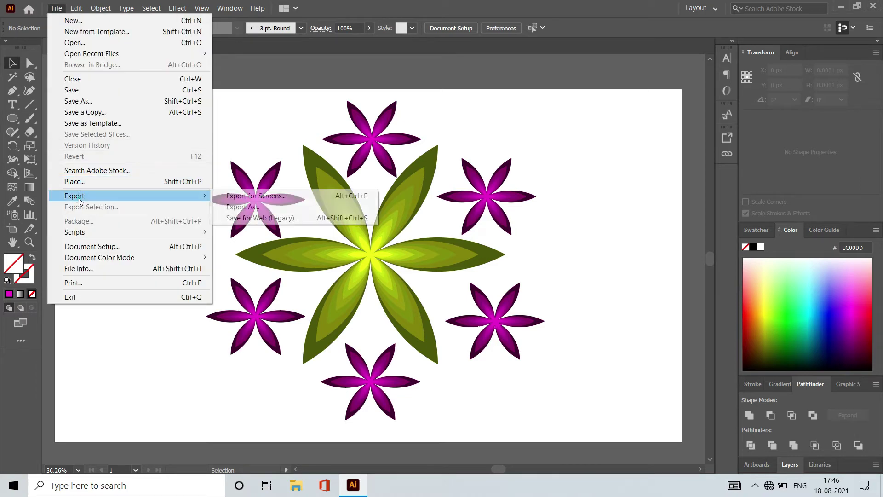
{"action": "left_click", "coordinate": [239, 220]}
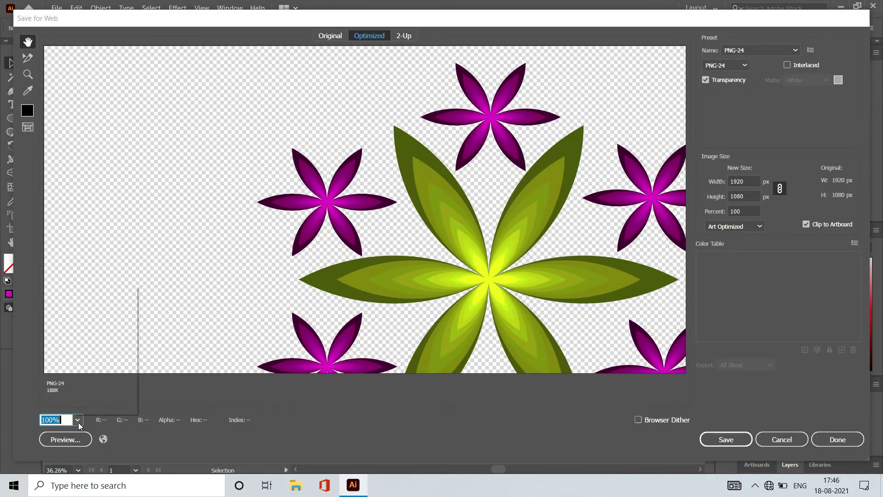
{"action": "left_click", "coordinate": [77, 420]}
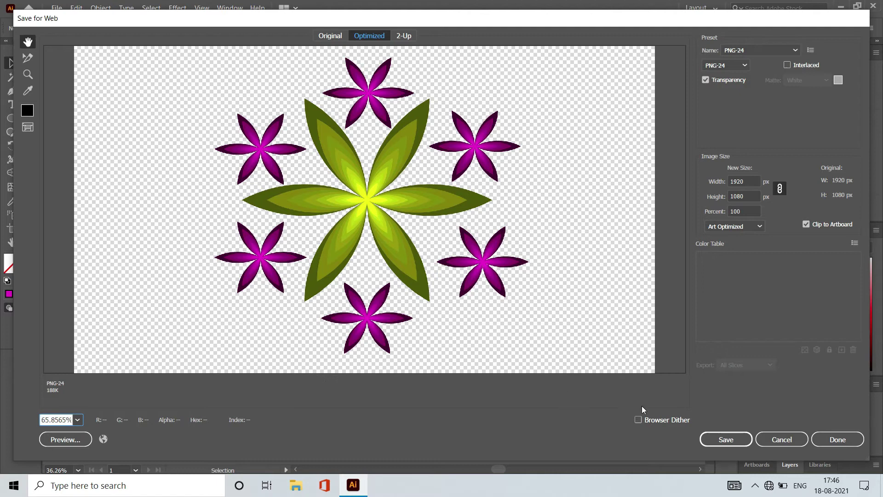
{"action": "left_click", "coordinate": [727, 440]}
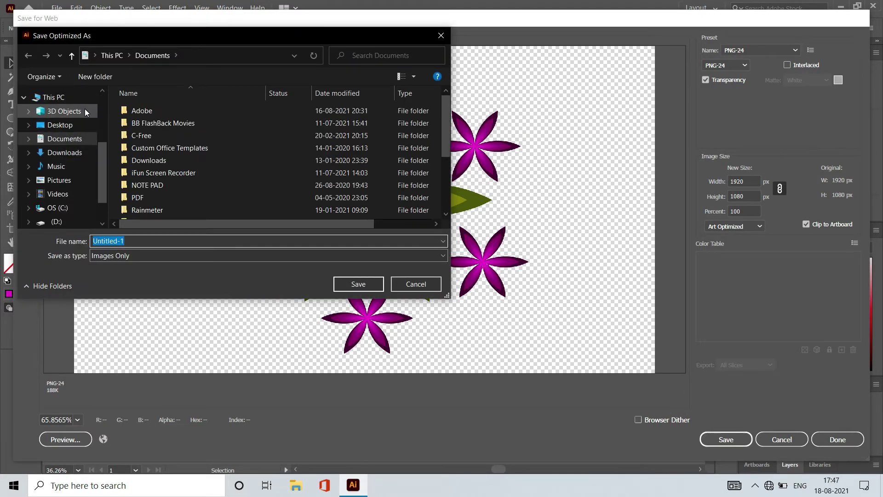
{"action": "left_click", "coordinate": [60, 125]}
{"action": "left_click", "coordinate": [357, 285]}
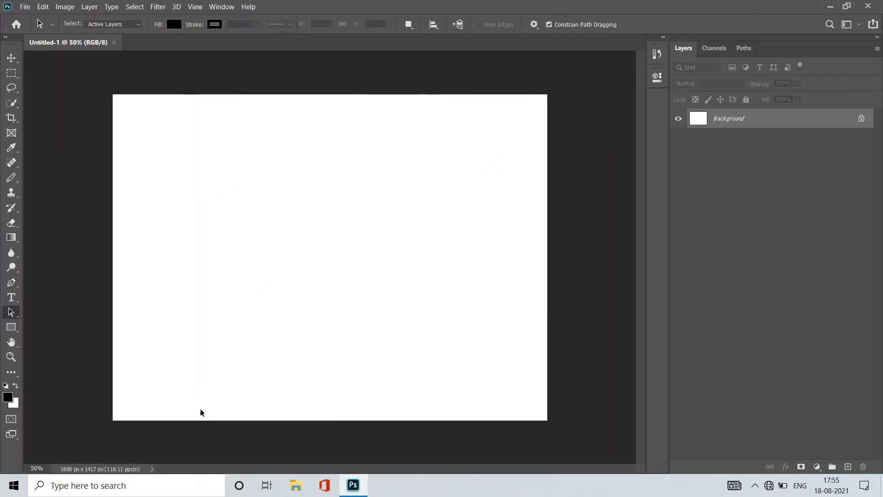
Open Simple and Modern 3D Logo Mockup.psd from the PS Mock folder in Photoshop.
{"action": "left_click", "coordinate": [25, 7]}
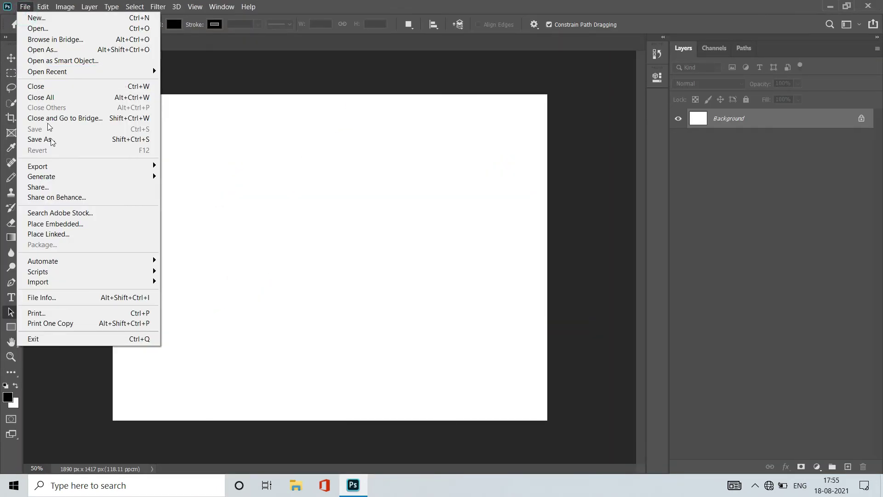
{"action": "left_click", "coordinate": [84, 28]}
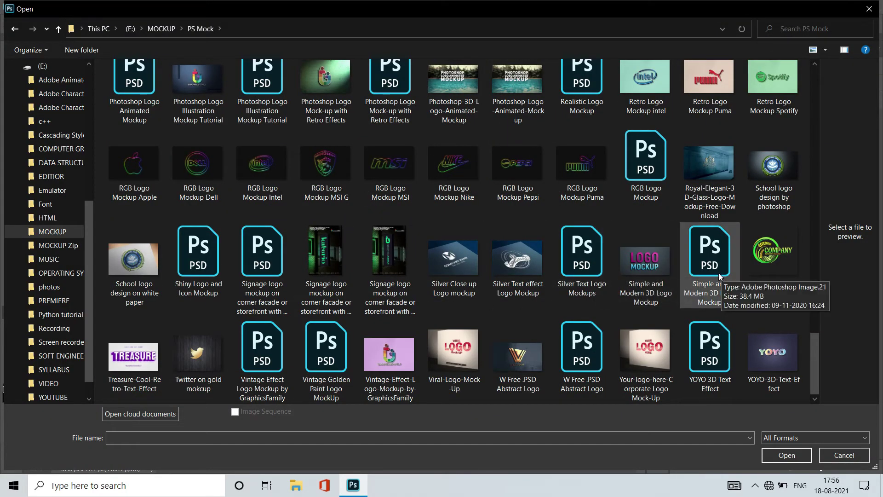
{"action": "left_click", "coordinate": [710, 257]}
{"action": "left_click", "coordinate": [787, 455]}
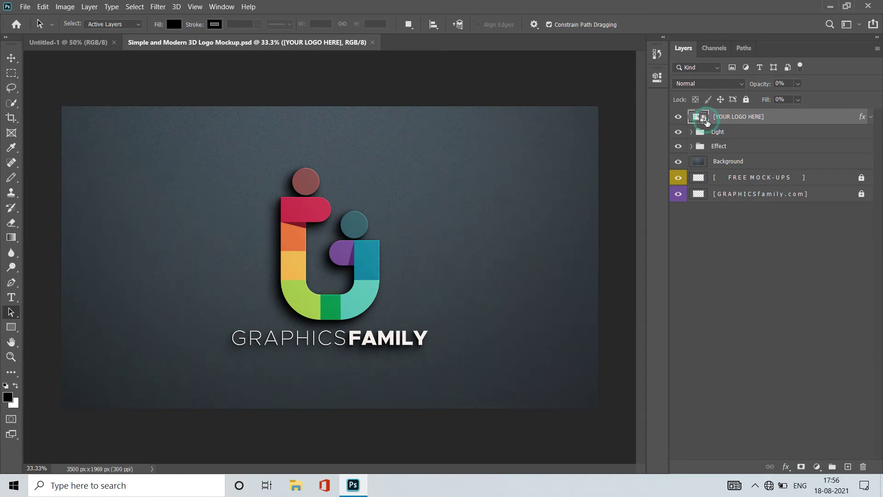
Open the [YOUR LOGO HERE] smart object and place-embed Untitled-1 from the Desktop.
{"action": "double_click", "coordinate": [707, 121]}
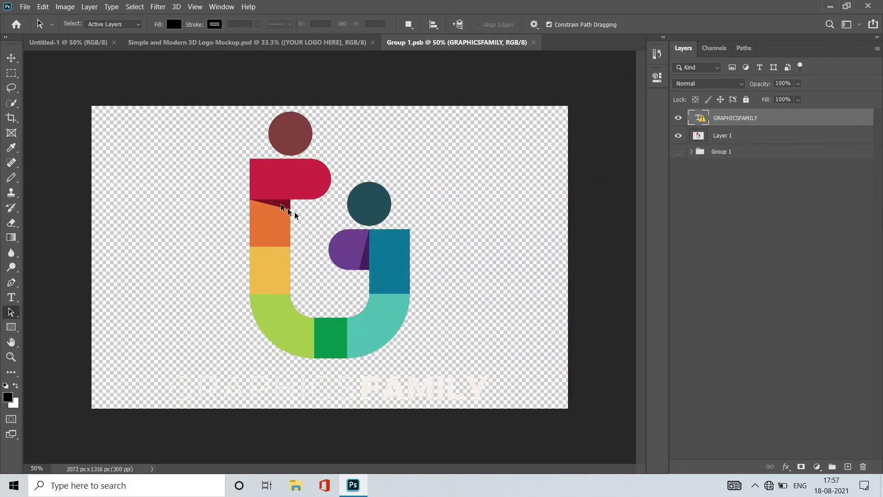
{"action": "left_click", "coordinate": [25, 6]}
{"action": "left_click", "coordinate": [60, 223]}
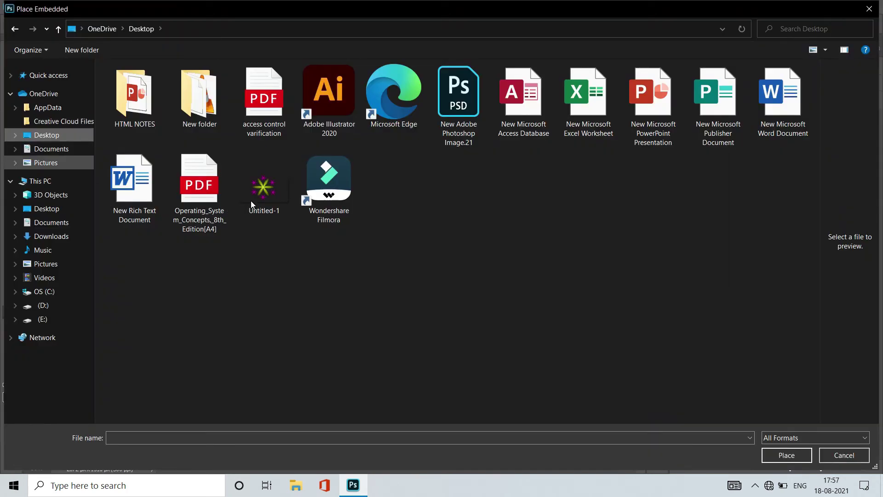
{"action": "left_click", "coordinate": [263, 184]}
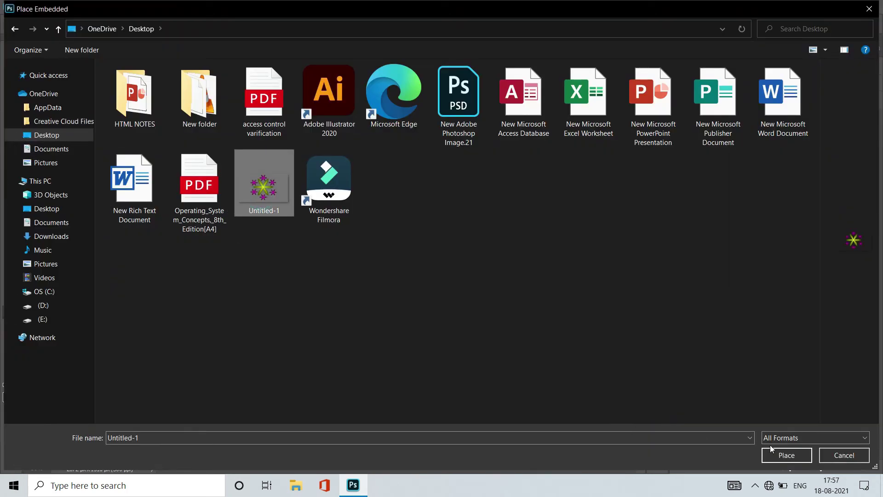
{"action": "left_click", "coordinate": [782, 455]}
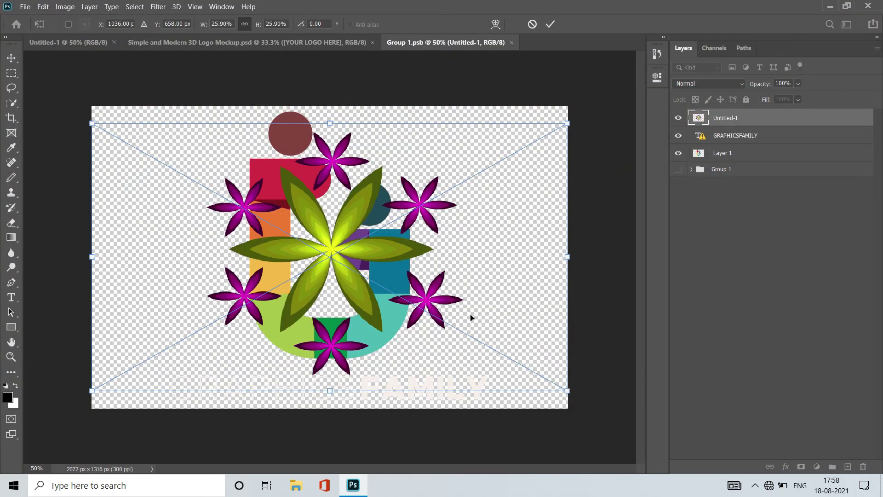
Enlarge the placed flower image to about 28.7% and commit the transform.
{"action": "left_click_drag", "start_coordinate": [333, 392], "coordinate": [331, 408]}
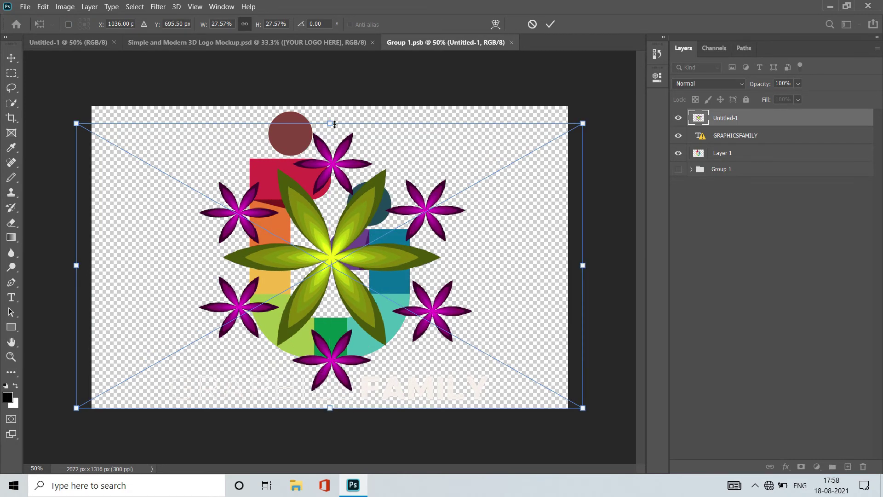
{"action": "left_click_drag", "start_coordinate": [334, 124], "coordinate": [333, 112]}
{"action": "left_click", "coordinate": [550, 24]}
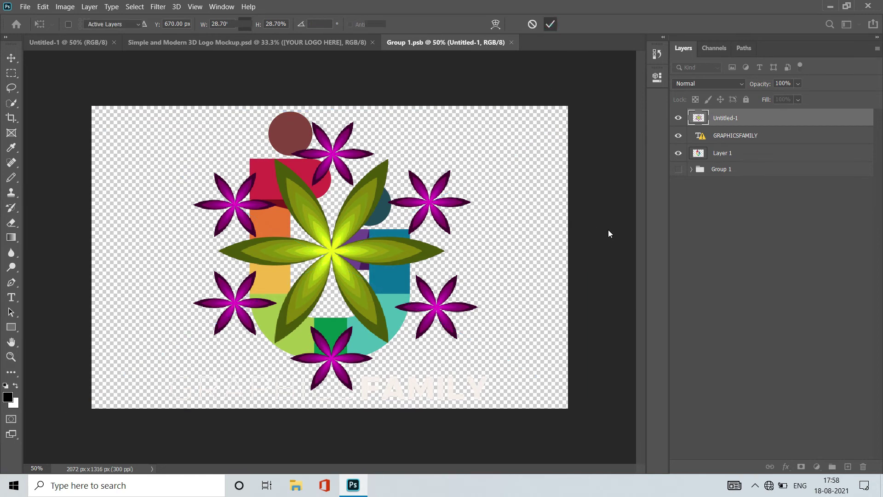
{"action": "key", "text": "a"}
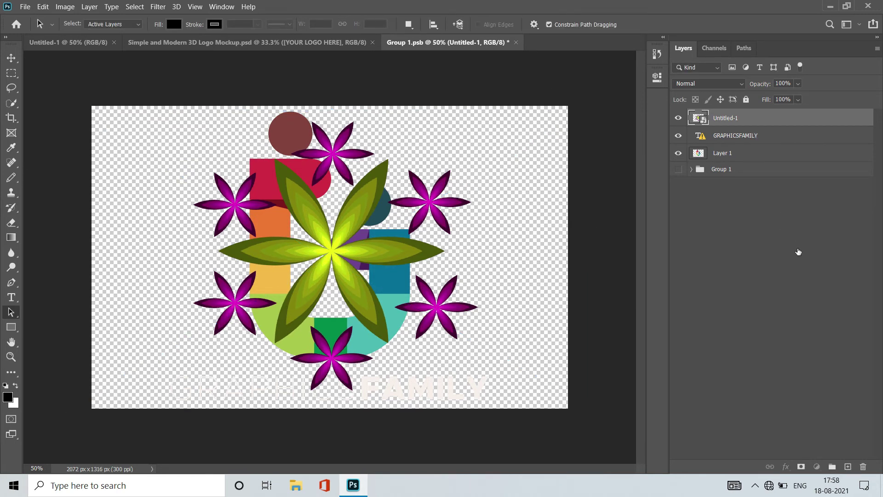
Delete the GRAPHICSFAMILY text layer and Layer 1, then close and save Group 1.psb.
{"action": "key", "text": "alt+bracketleft"}
{"action": "left_click_drag", "start_coordinate": [804, 145], "coordinate": [863, 466]}
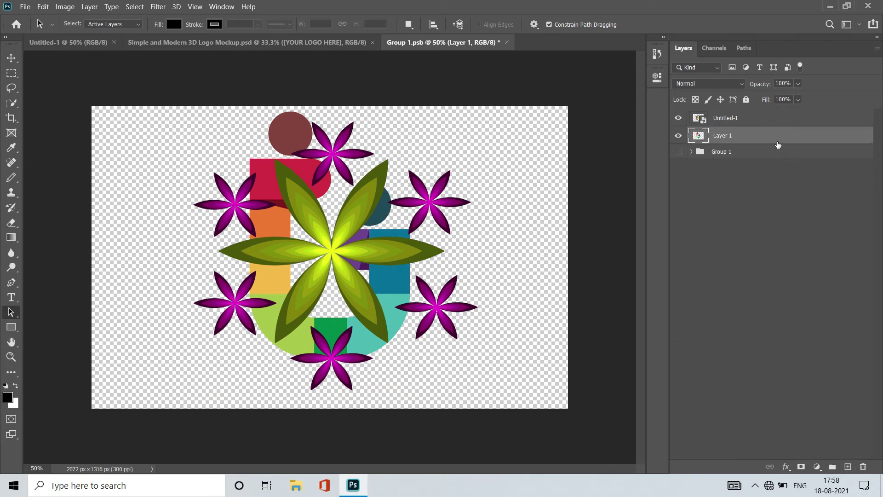
{"action": "key", "text": "Delete"}
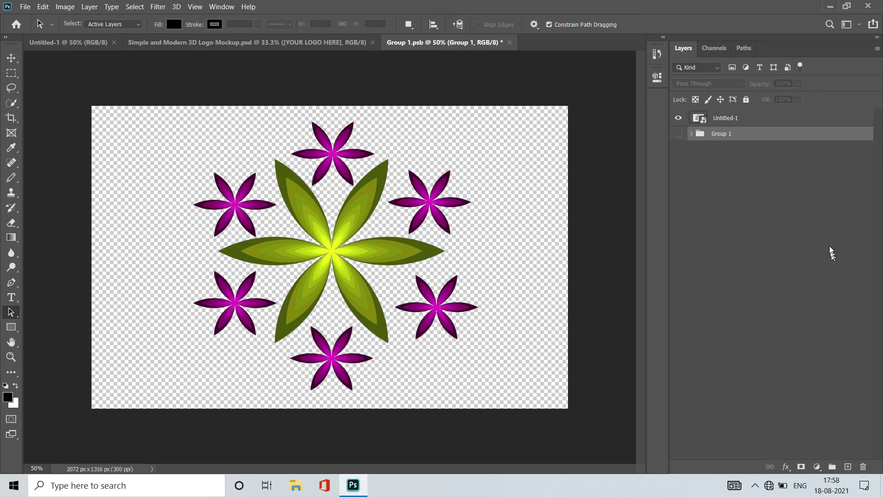
{"action": "left_click", "coordinate": [510, 43]}
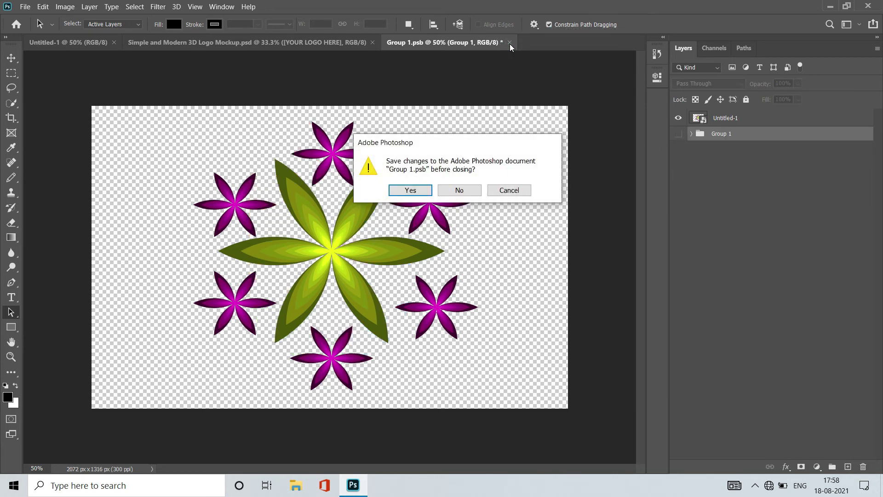
{"action": "left_click", "coordinate": [420, 190]}
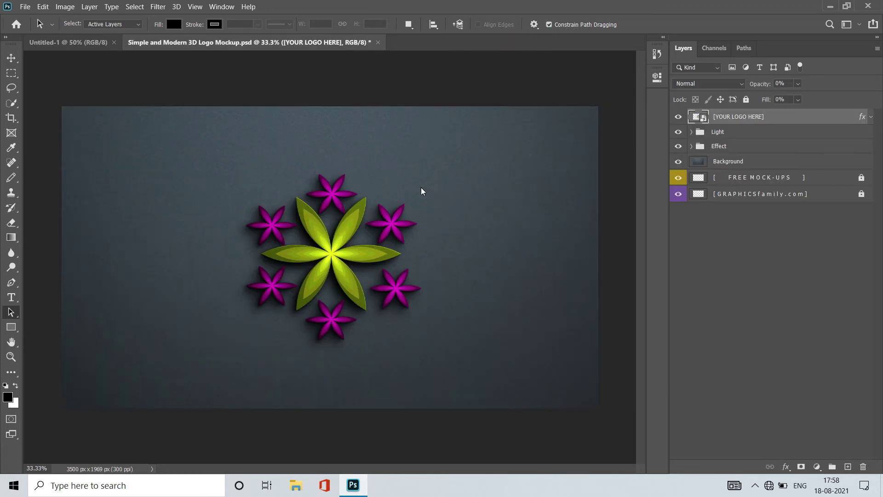